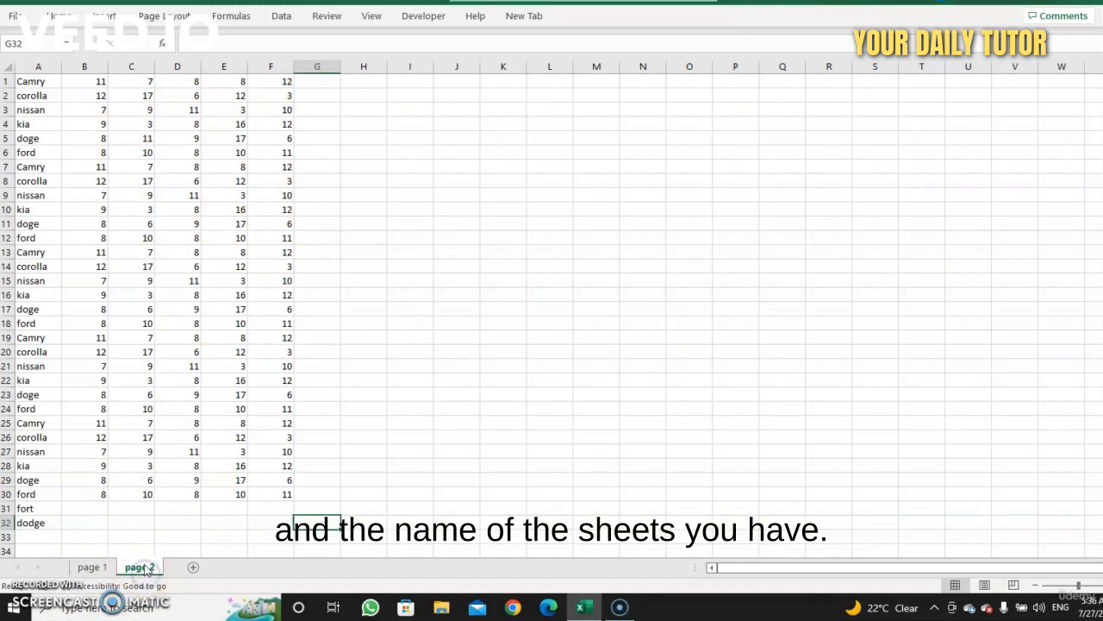
# Step: Insert a new blank worksheet directly after the page 1 sheet
pyautogui.click(95, 568)
pyautogui.click(143, 568)
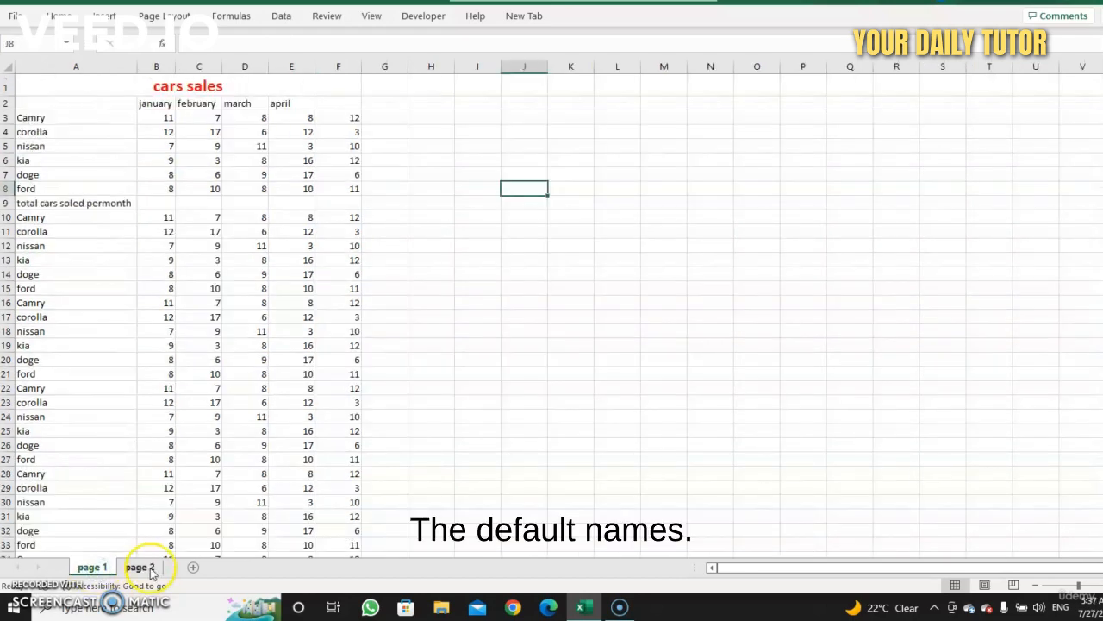
pyautogui.click(102, 568)
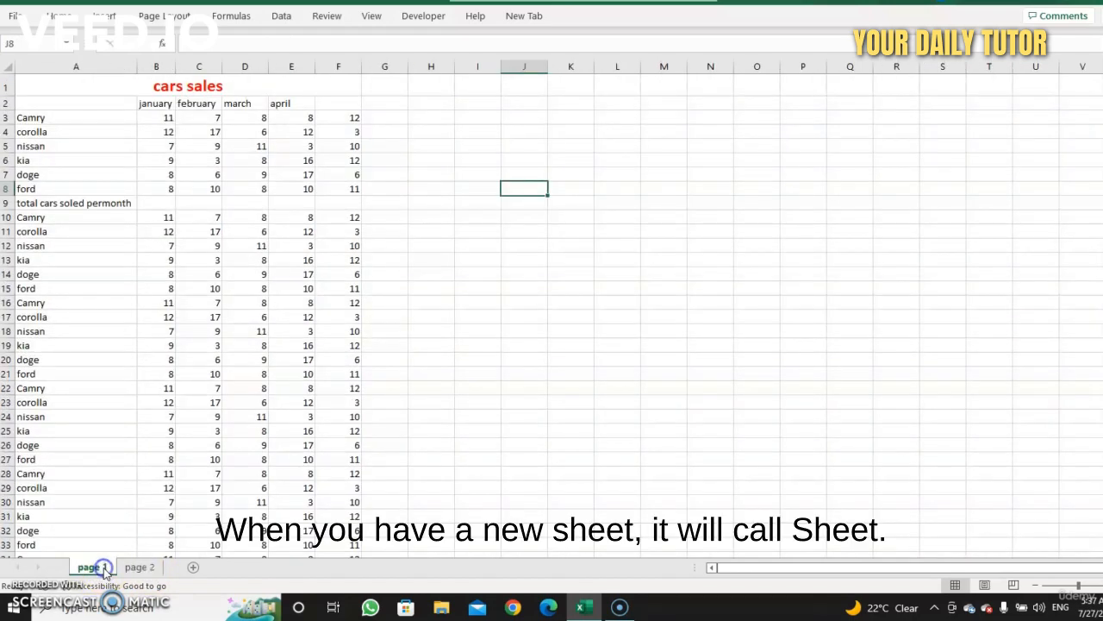
pyautogui.click(94, 568)
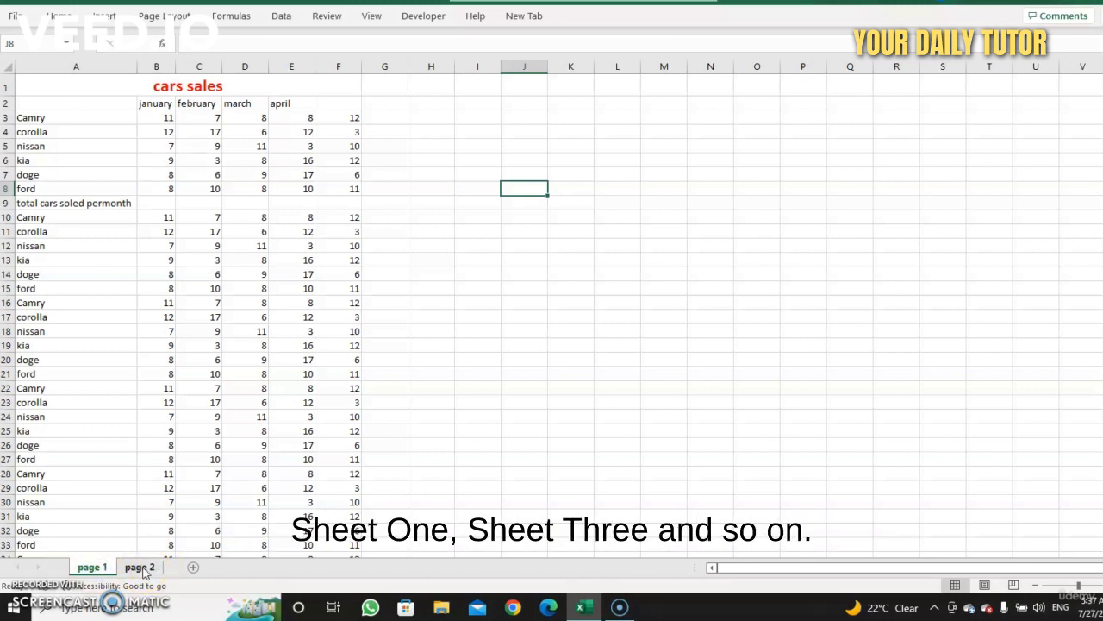
pyautogui.click(192, 569)
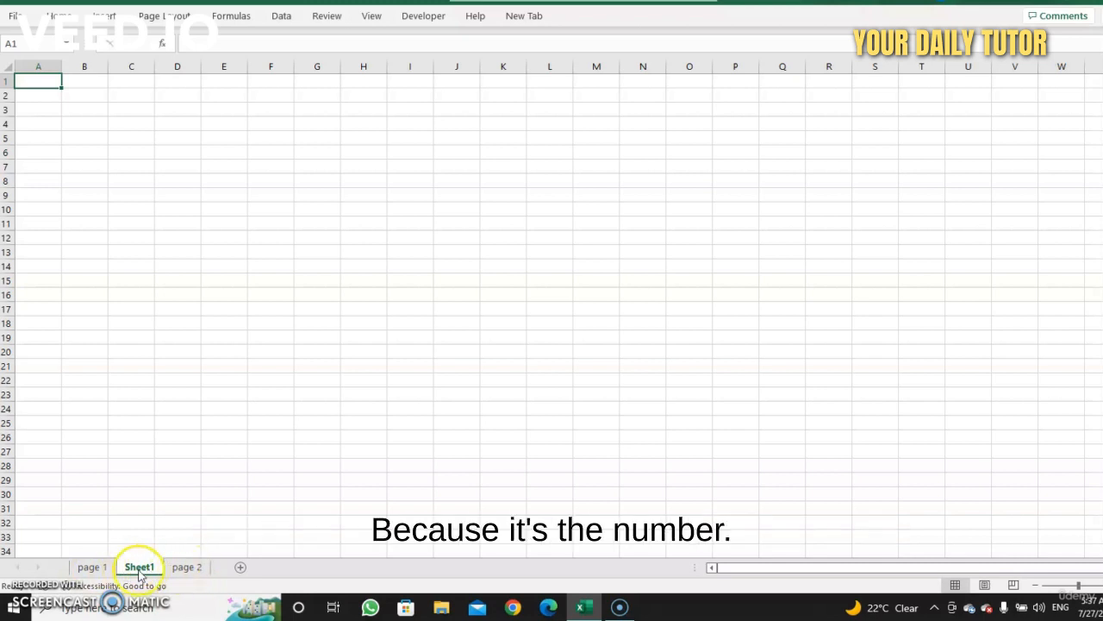
# Step: Rename the page 1 sheet as car sale
pyautogui.click(192, 569)
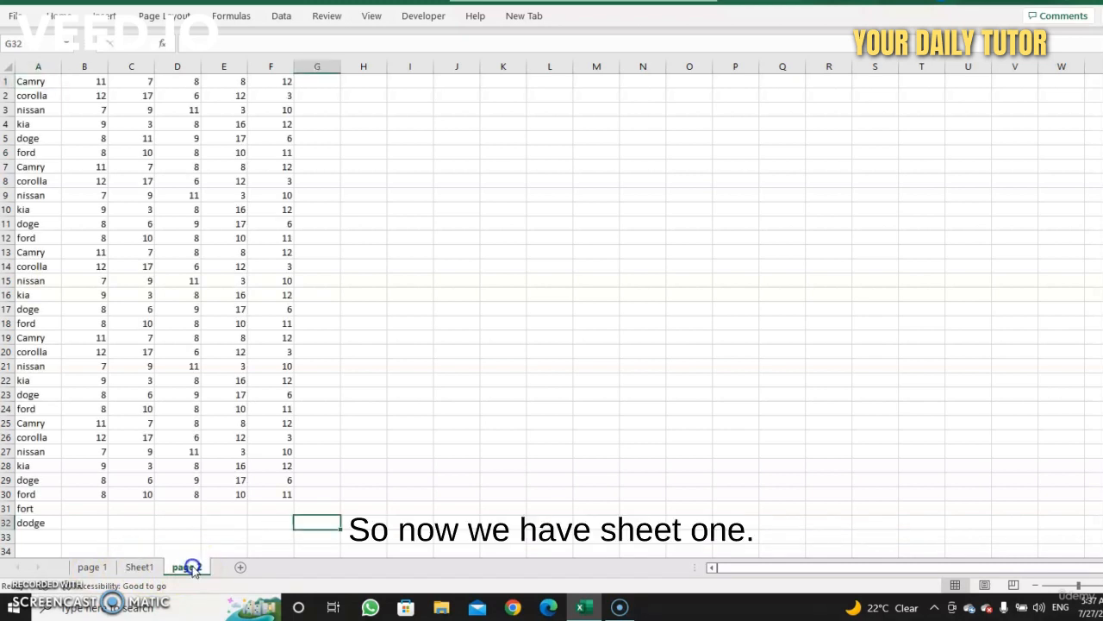
pyautogui.click(92, 567)
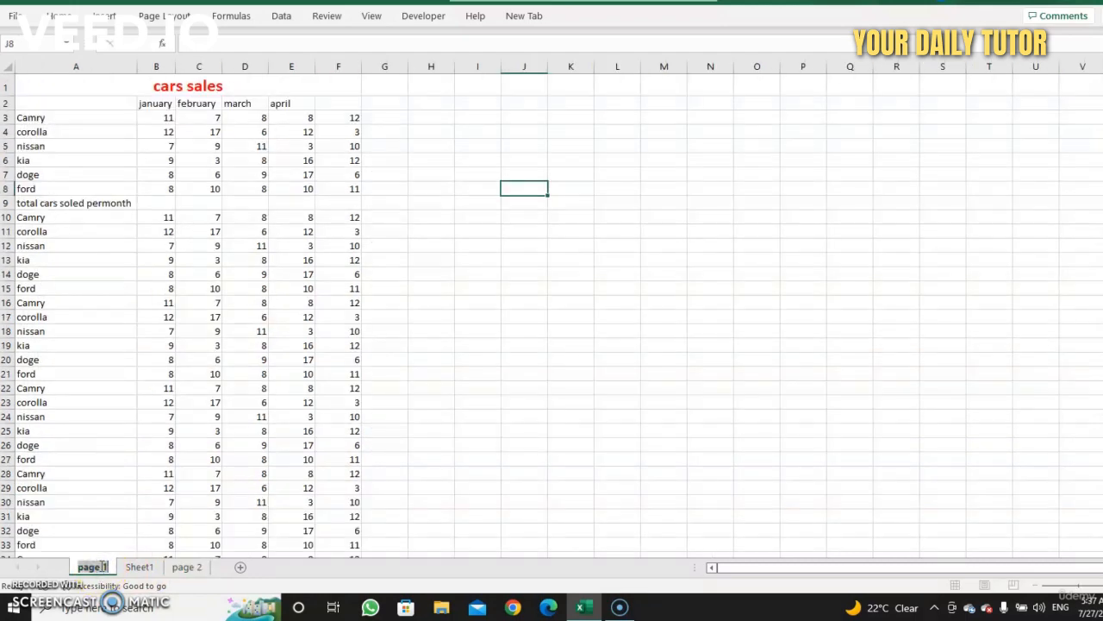
pyautogui.click(139, 567)
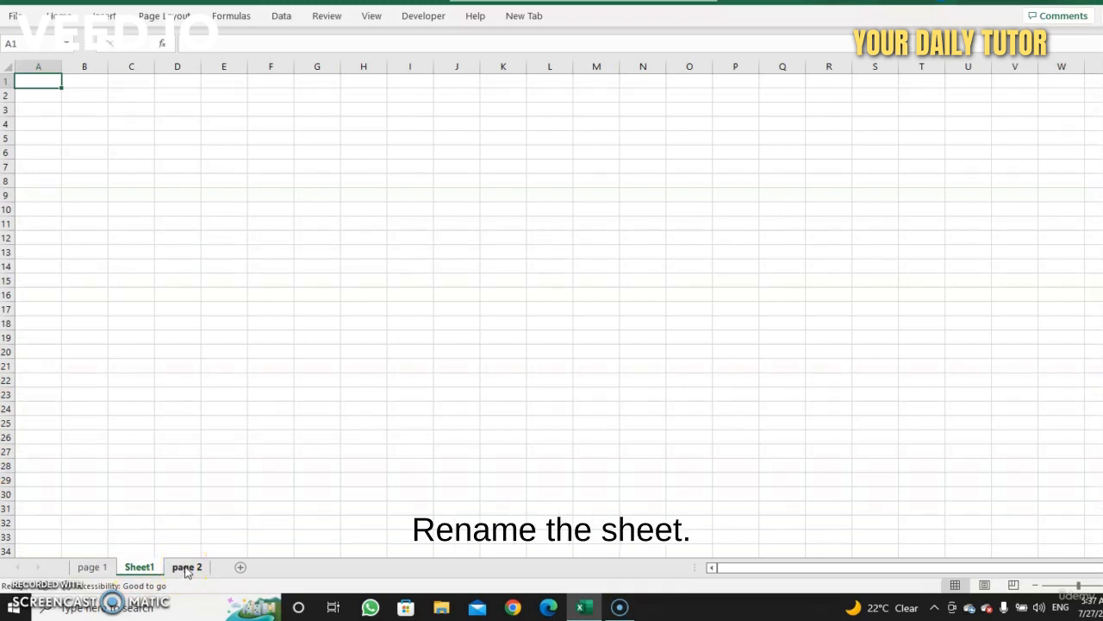
pyautogui.click(102, 568)
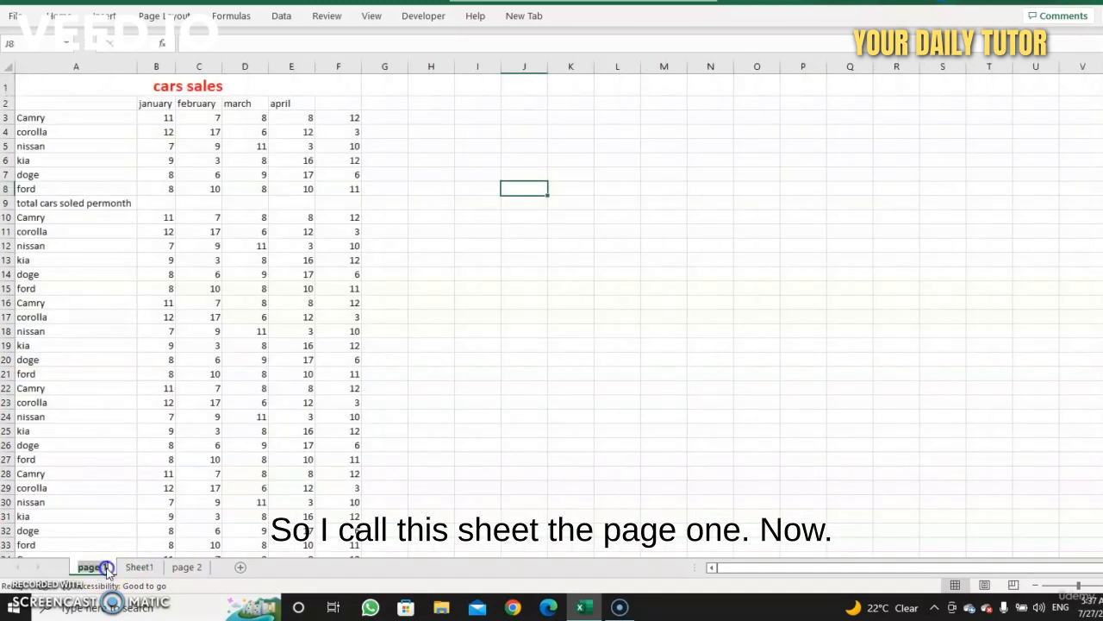
pyautogui.doubleClick(90, 567)
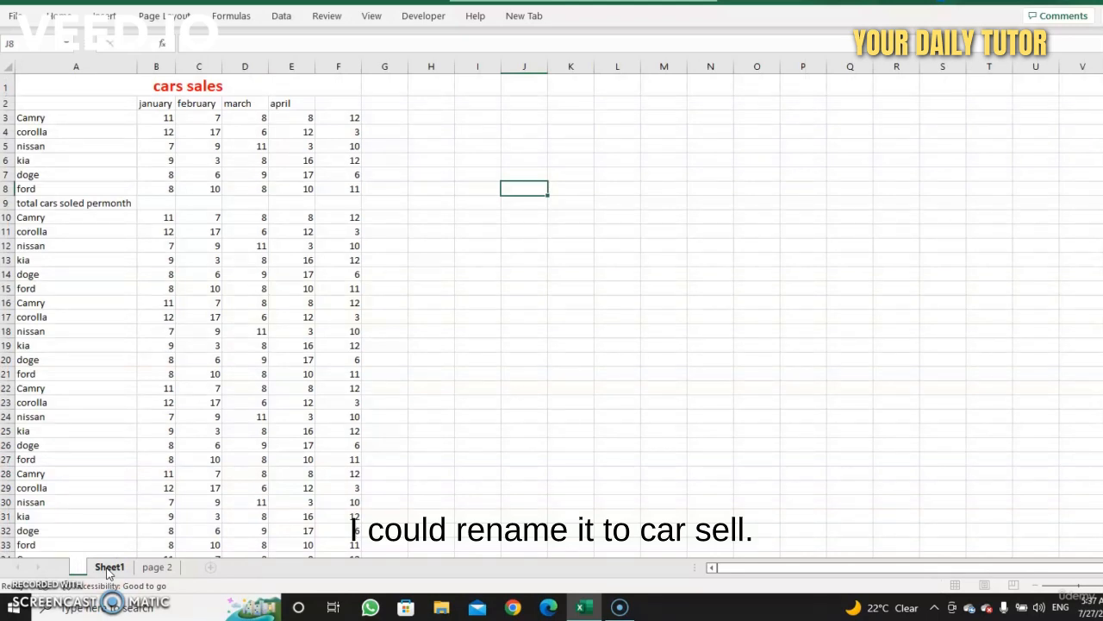
pyautogui.write('ca')
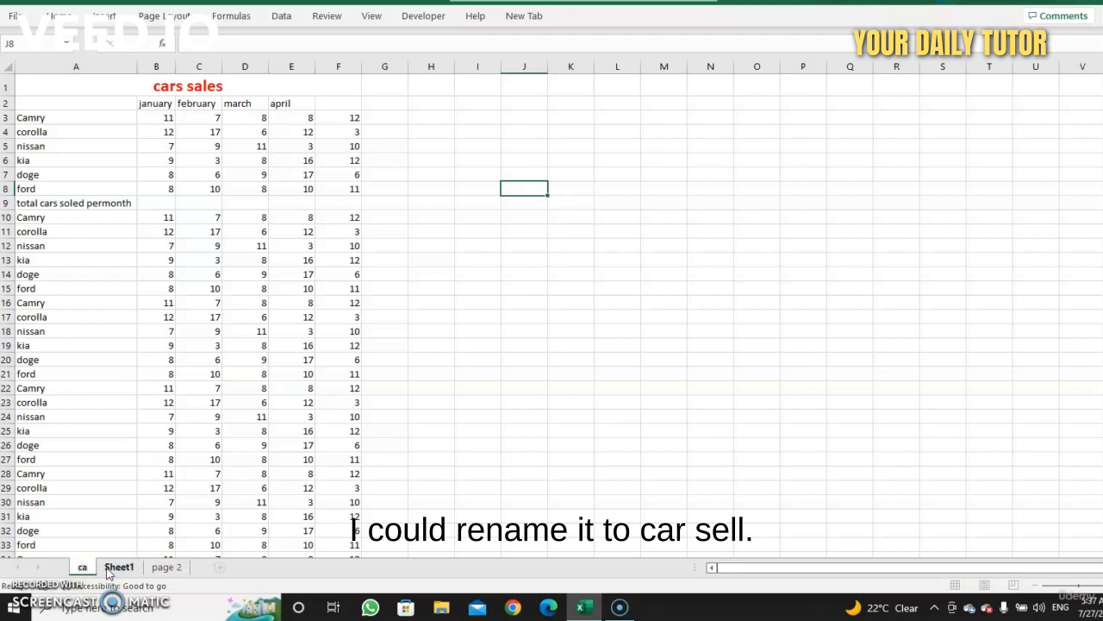
pyautogui.write('r sale')
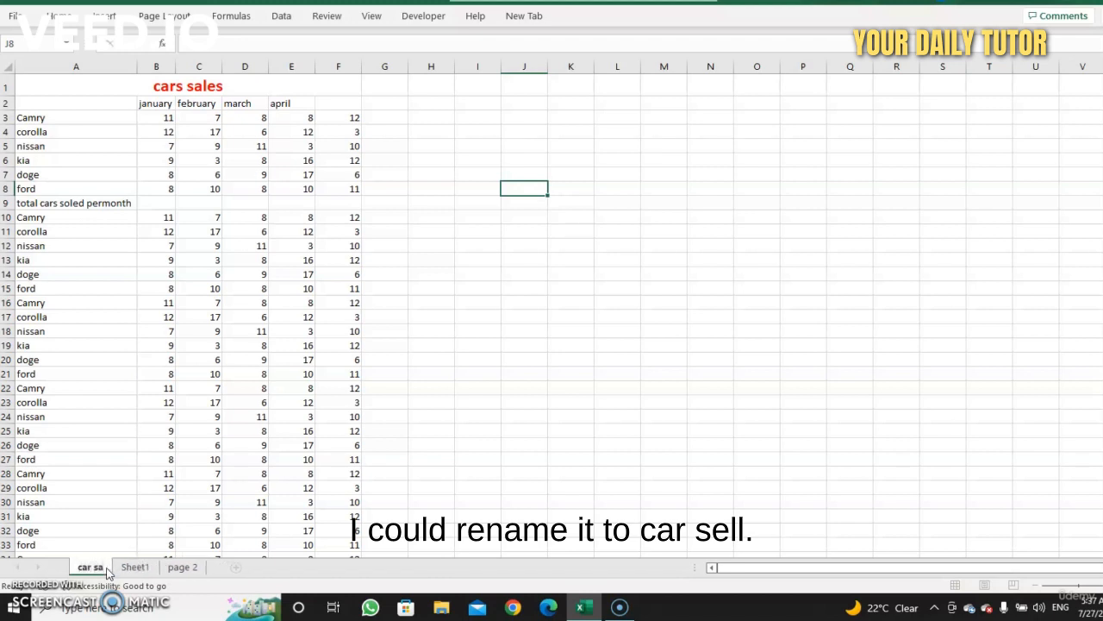
pyautogui.click(315, 569)
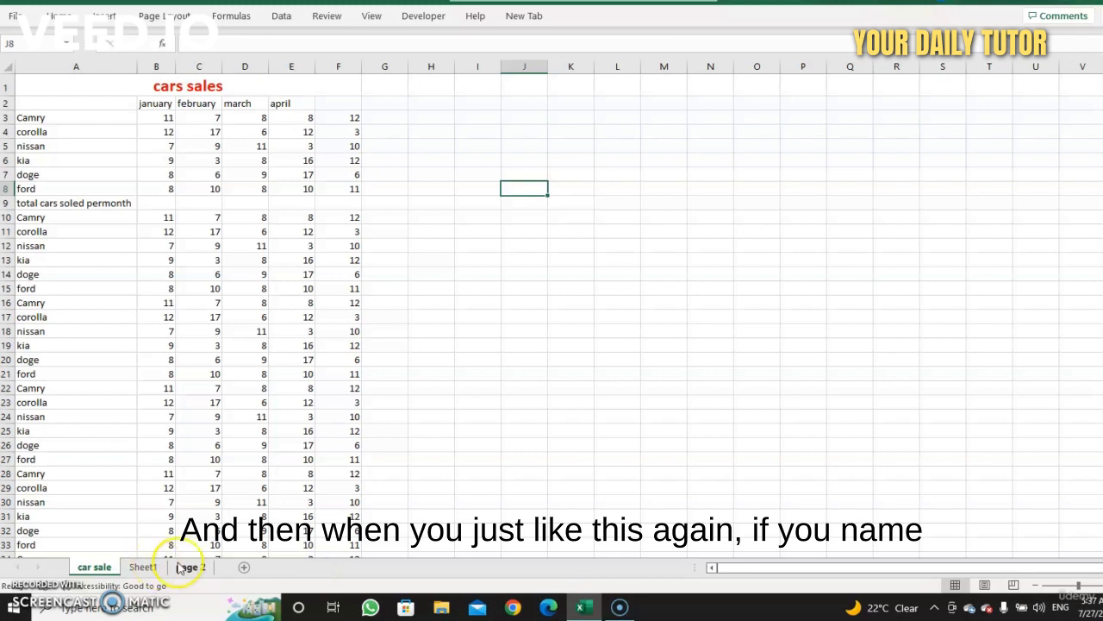
# Step: Rename the Sheet1 worksheet as car rent
pyautogui.click(102, 568)
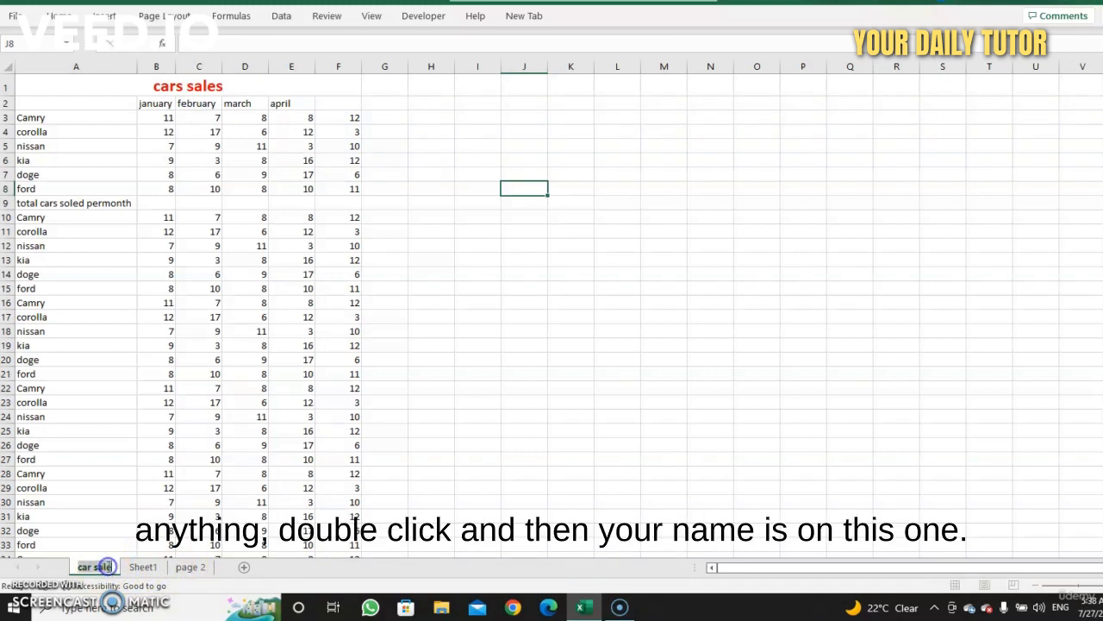
pyautogui.doubleClick(107, 568)
pyautogui.click(160, 571)
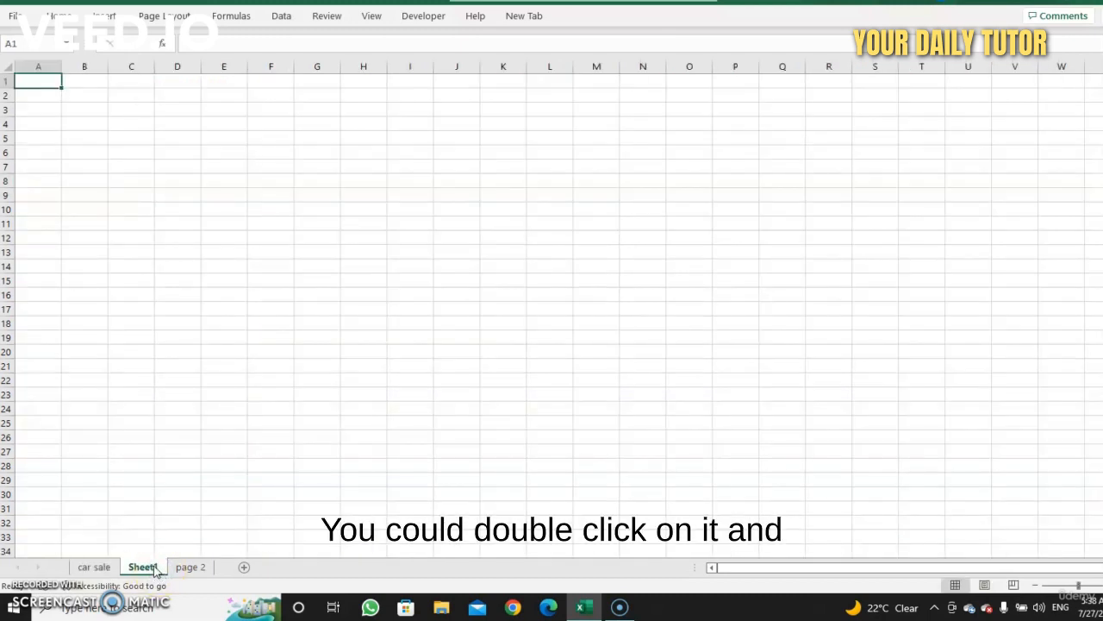
pyautogui.click(153, 566)
pyautogui.write('car ren')
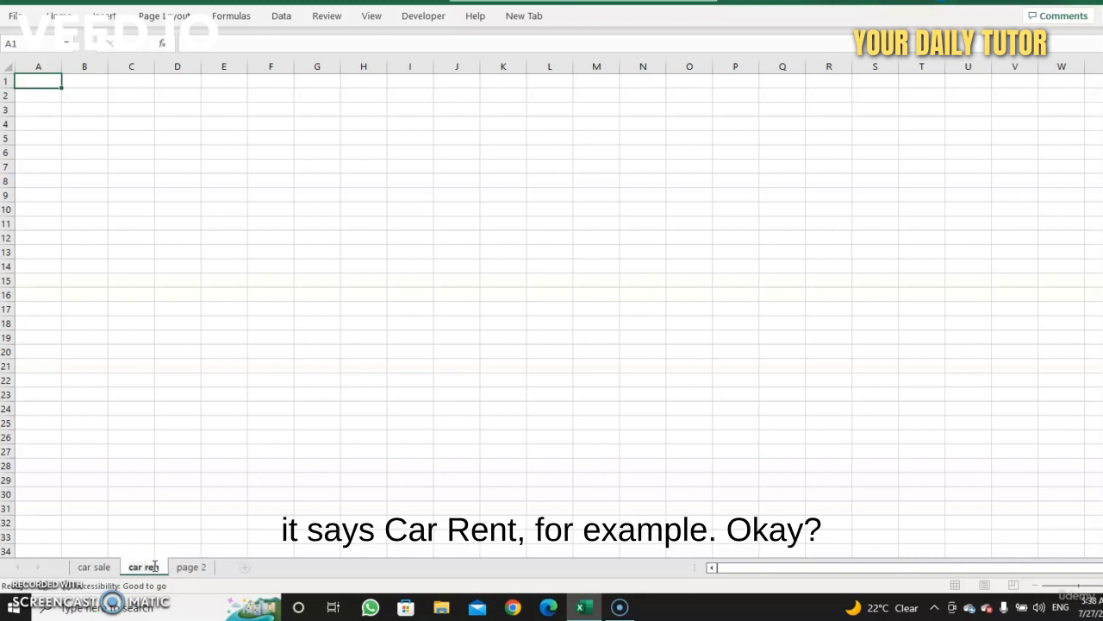
pyautogui.write('t')
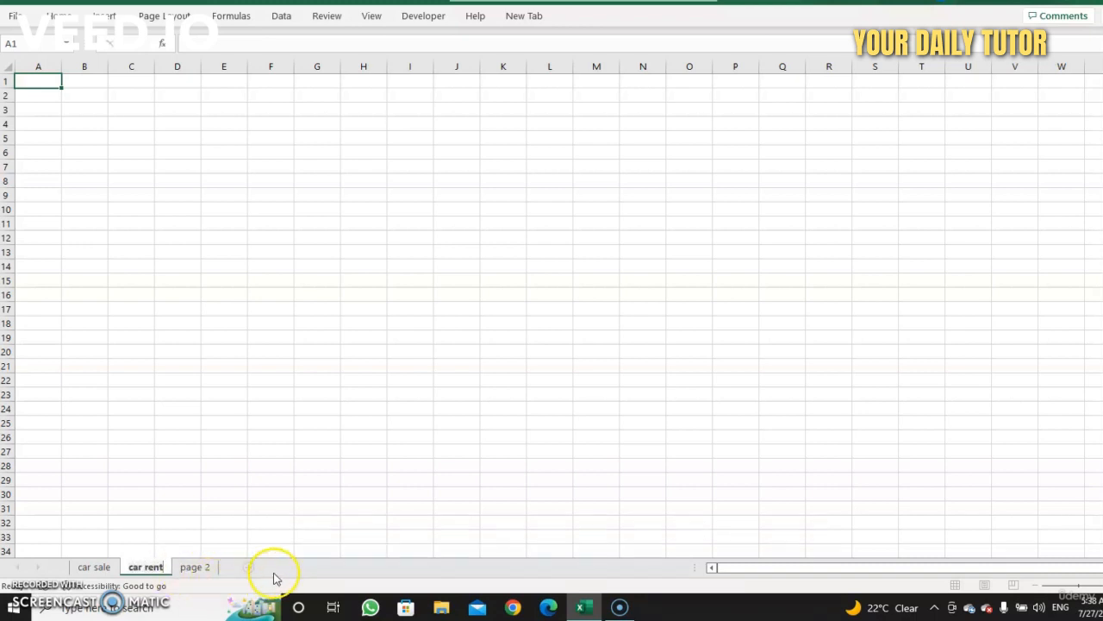
pyautogui.click(274, 575)
# Step: Rename the page 2 sheet as total Revenue
pyautogui.click(196, 567)
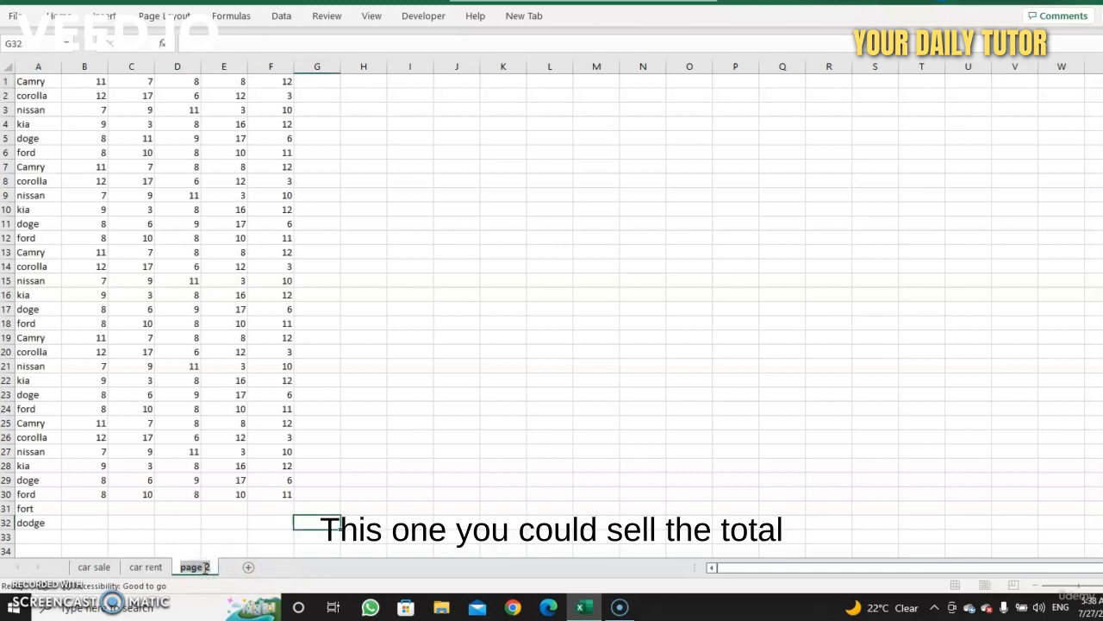
pyautogui.doubleClick(203, 567)
pyautogui.write('tal')
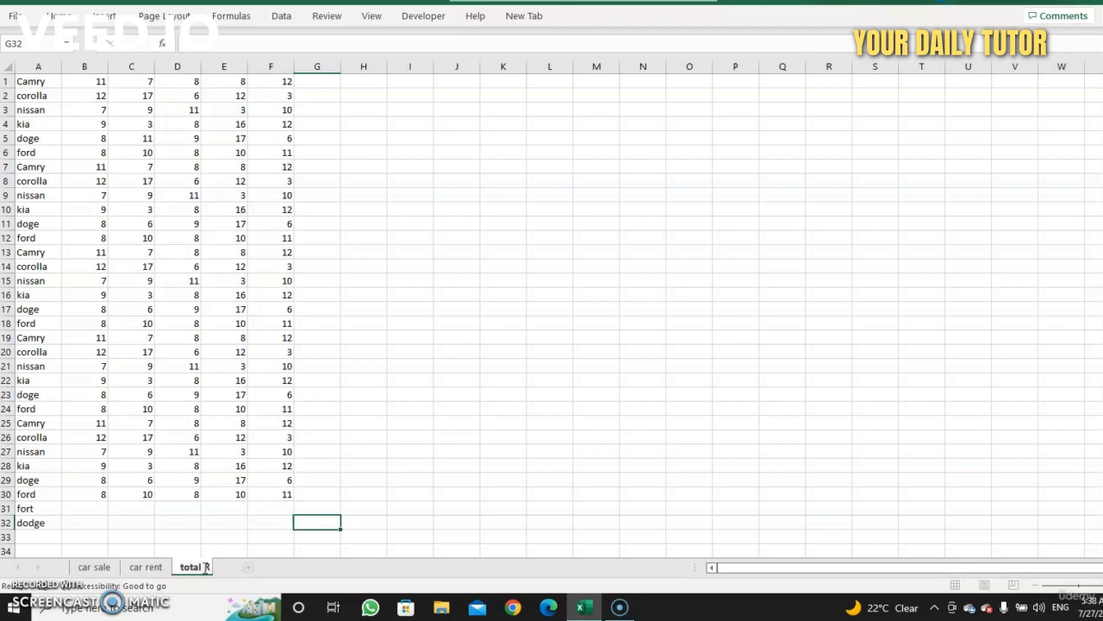
pyautogui.write('tal Revenue')
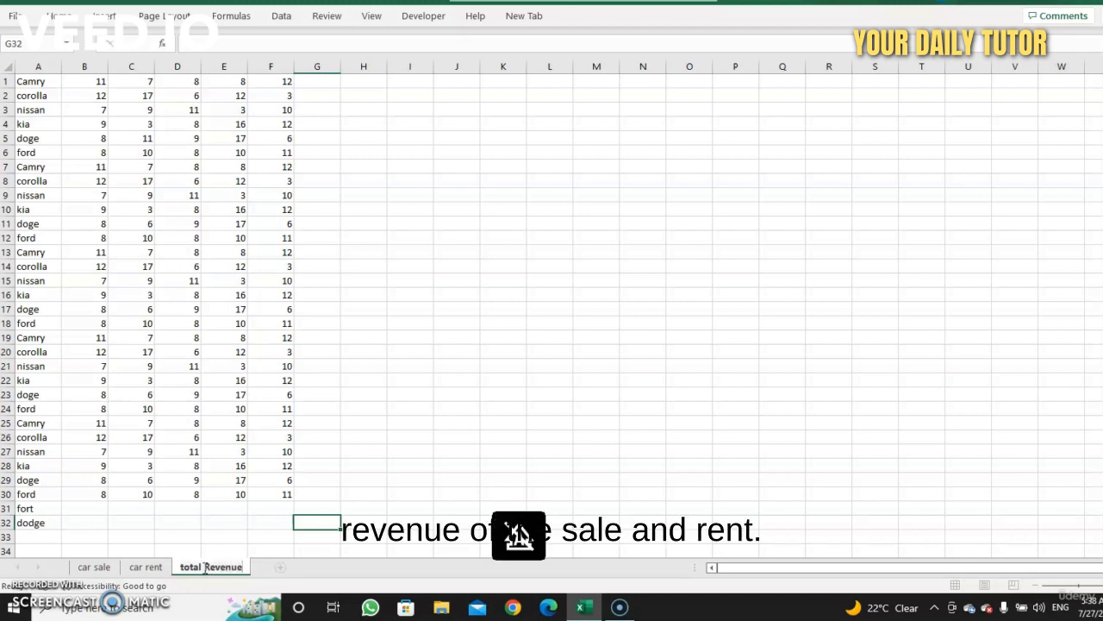
pyautogui.click(313, 570)
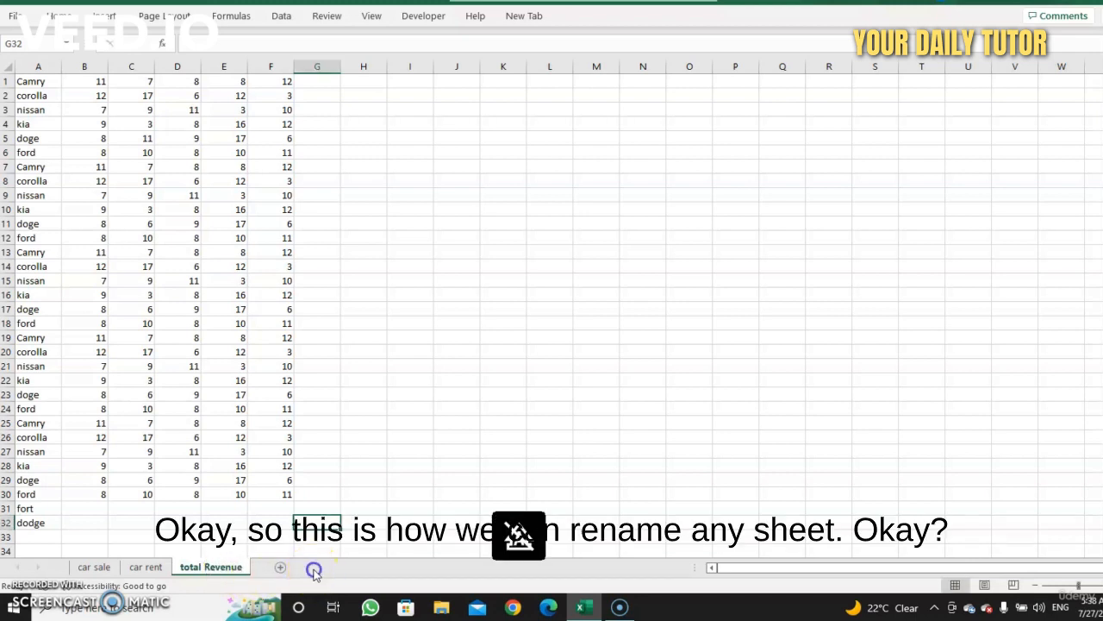
# Step: Look through the car rent, car sale and total Revenue sheets to review the renamed worksheets
pyautogui.click(147, 567)
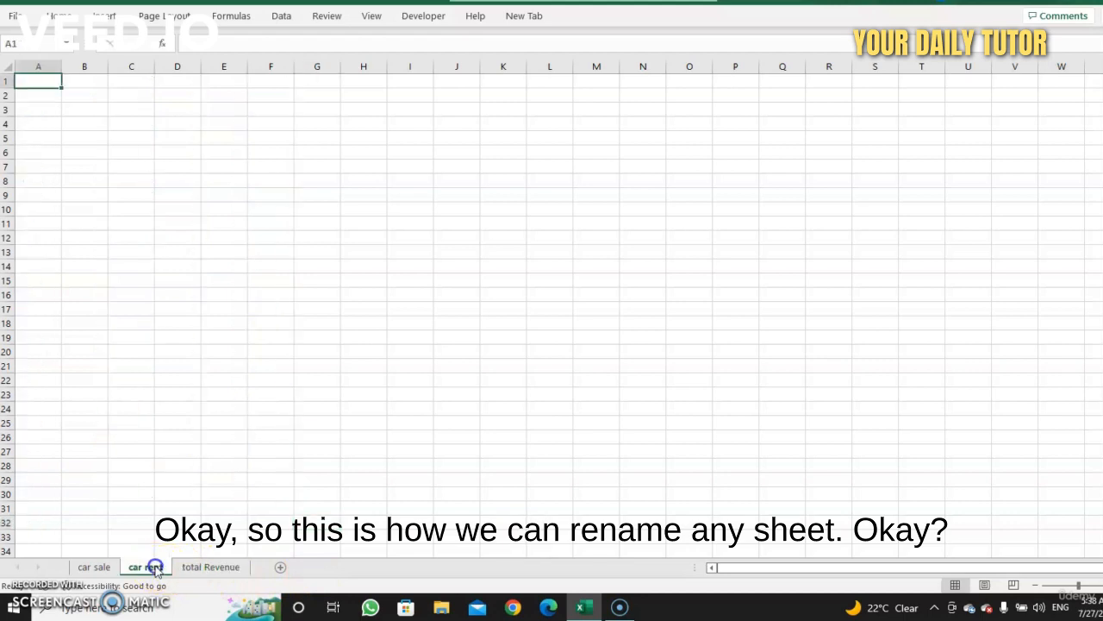
pyautogui.click(94, 567)
pyautogui.click(146, 568)
pyautogui.click(222, 568)
pyautogui.click(143, 567)
pyautogui.click(95, 569)
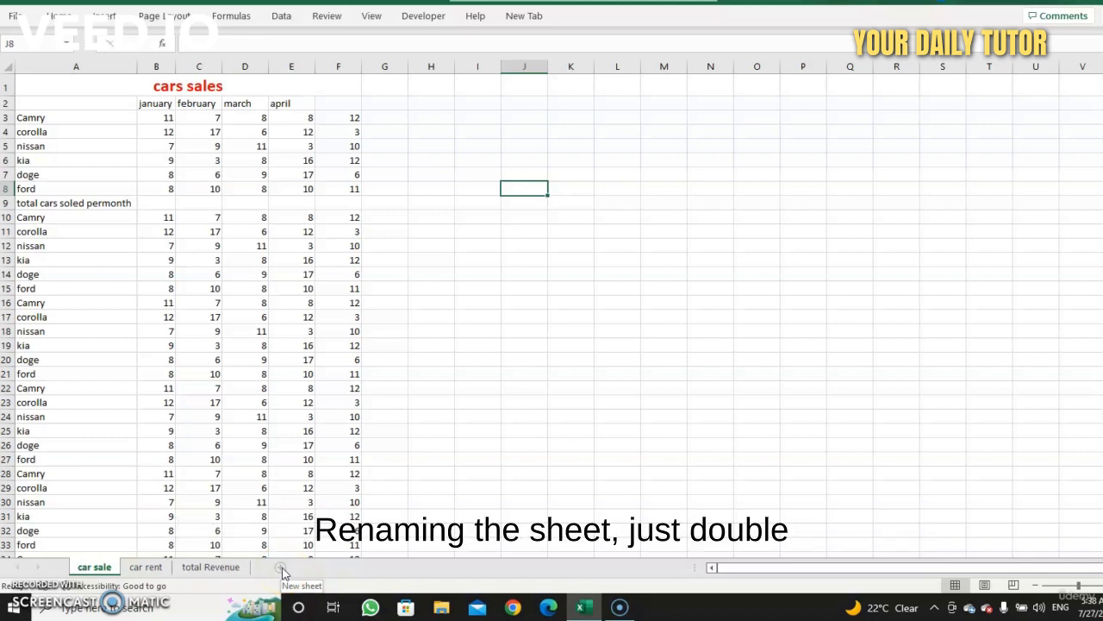
pyautogui.click(226, 568)
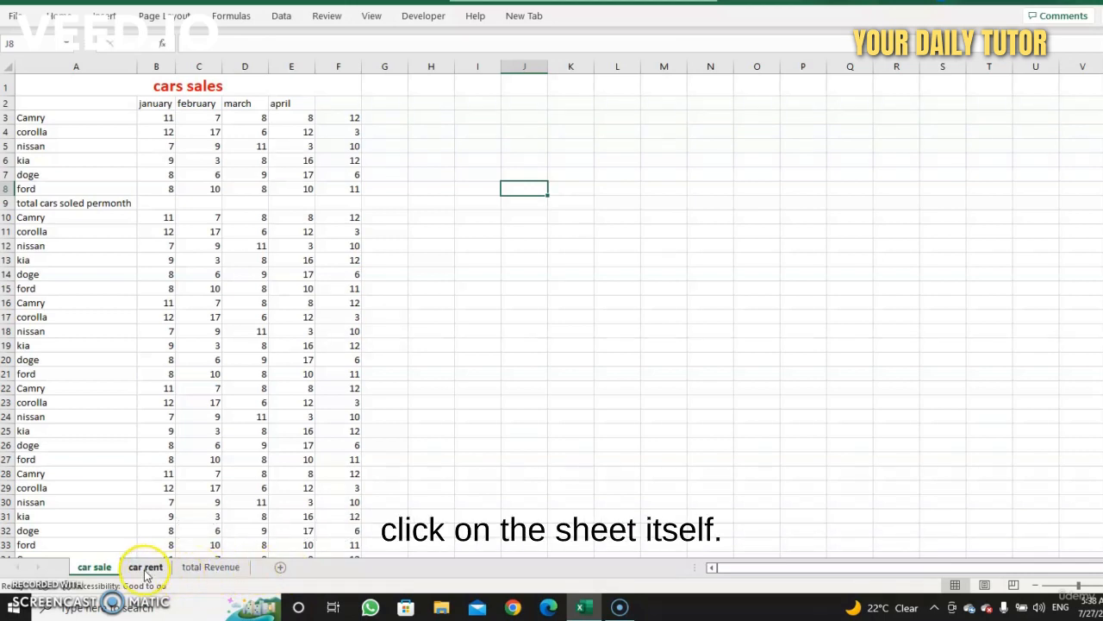
pyautogui.doubleClick(145, 567)
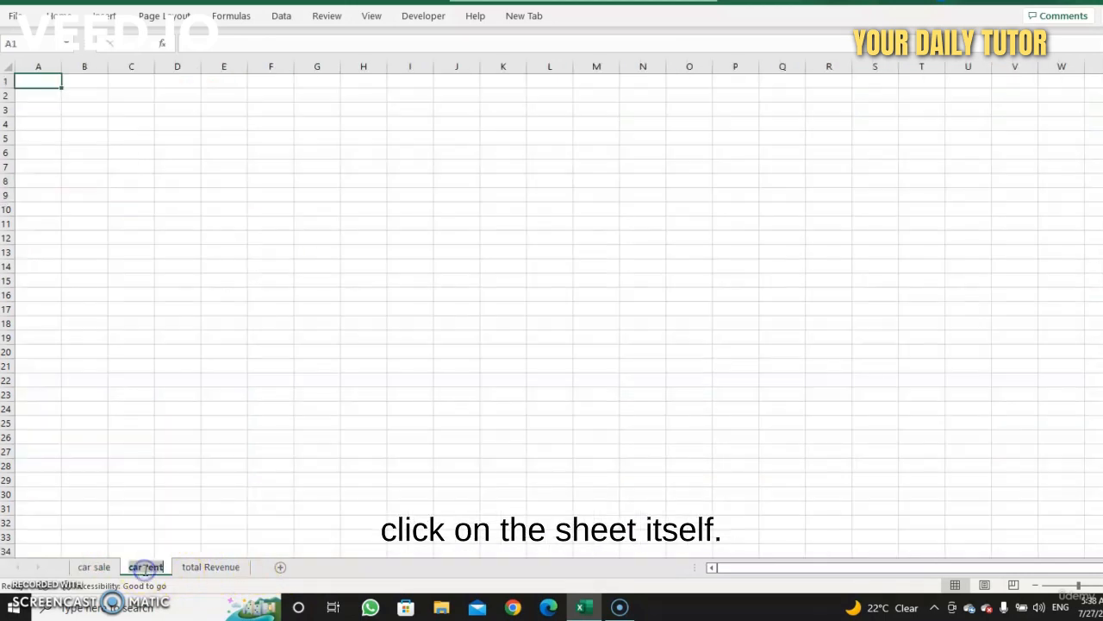
pyautogui.click(226, 569)
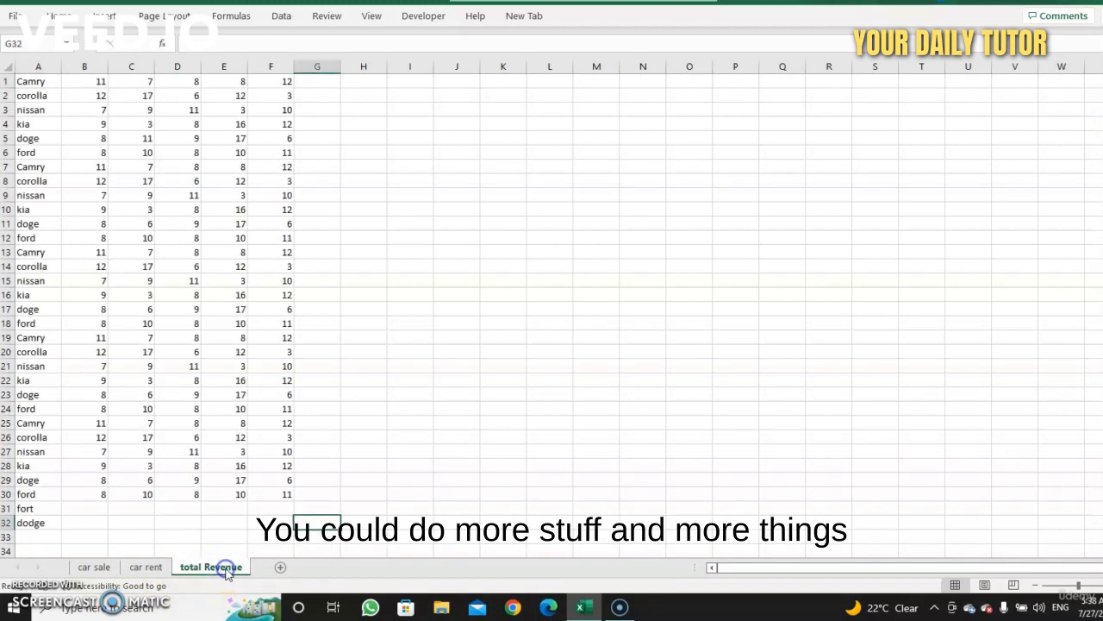
pyautogui.rightClick(144, 568)
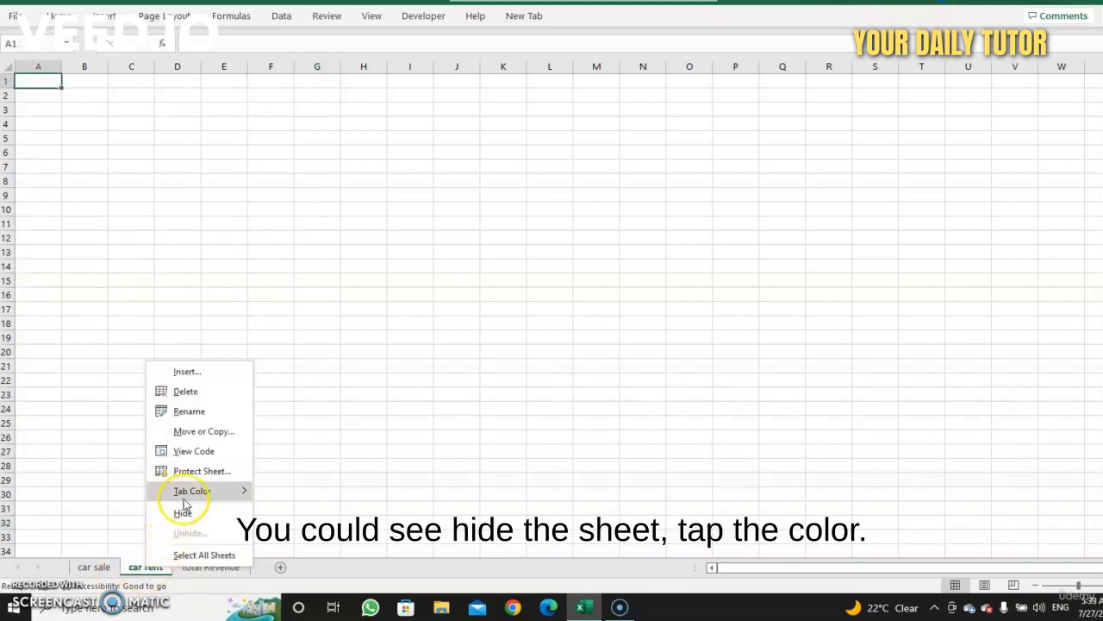
pyautogui.moveTo(192, 500)
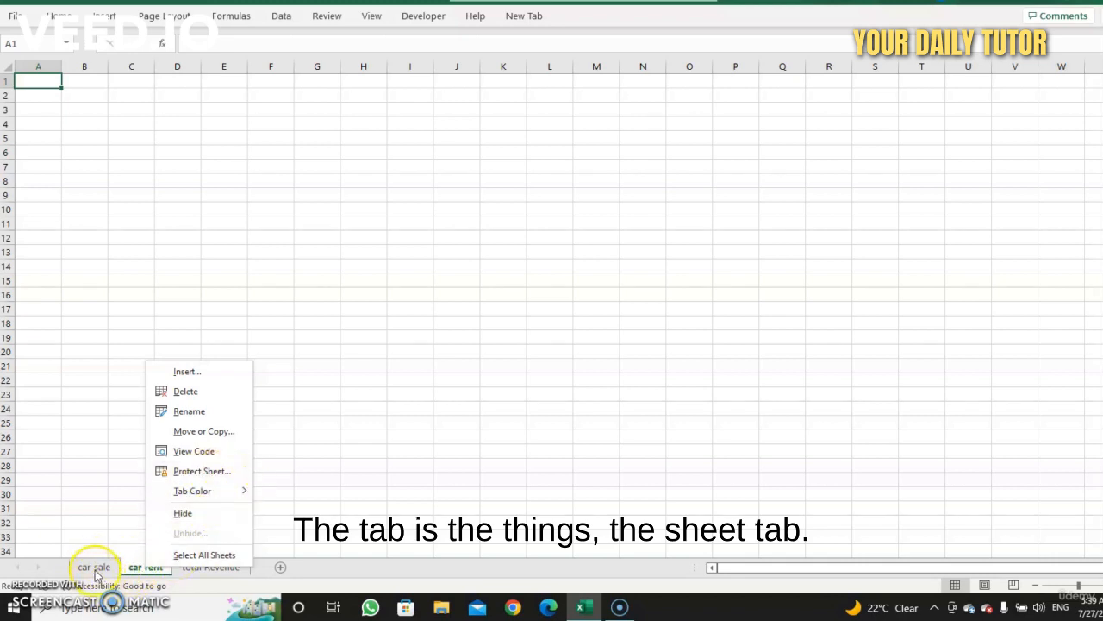
pyautogui.click(191, 417)
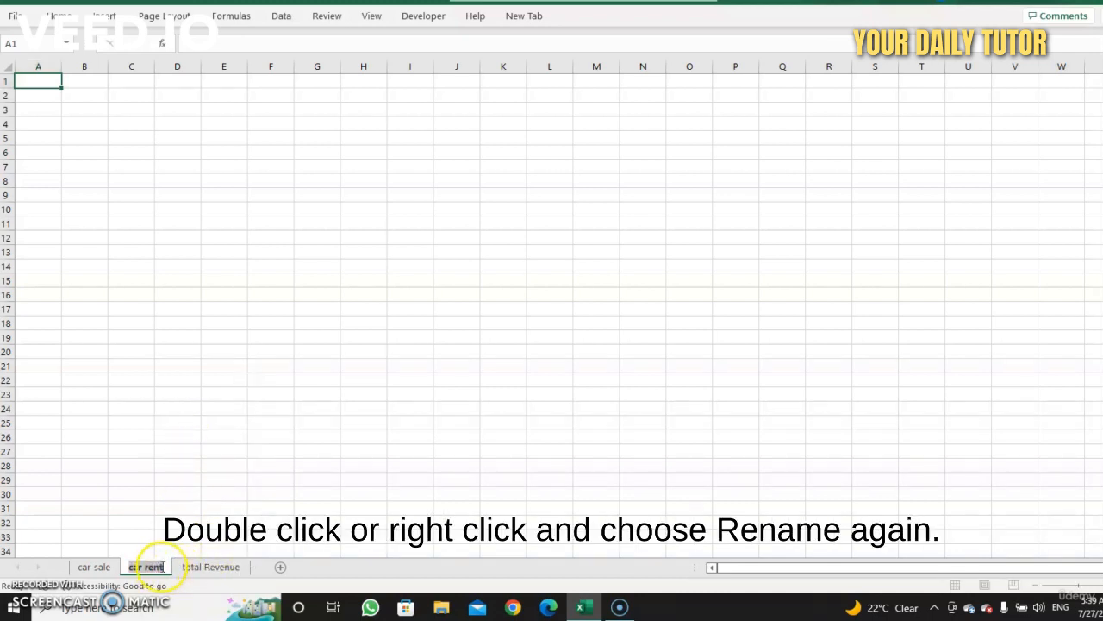
pyautogui.click(163, 566)
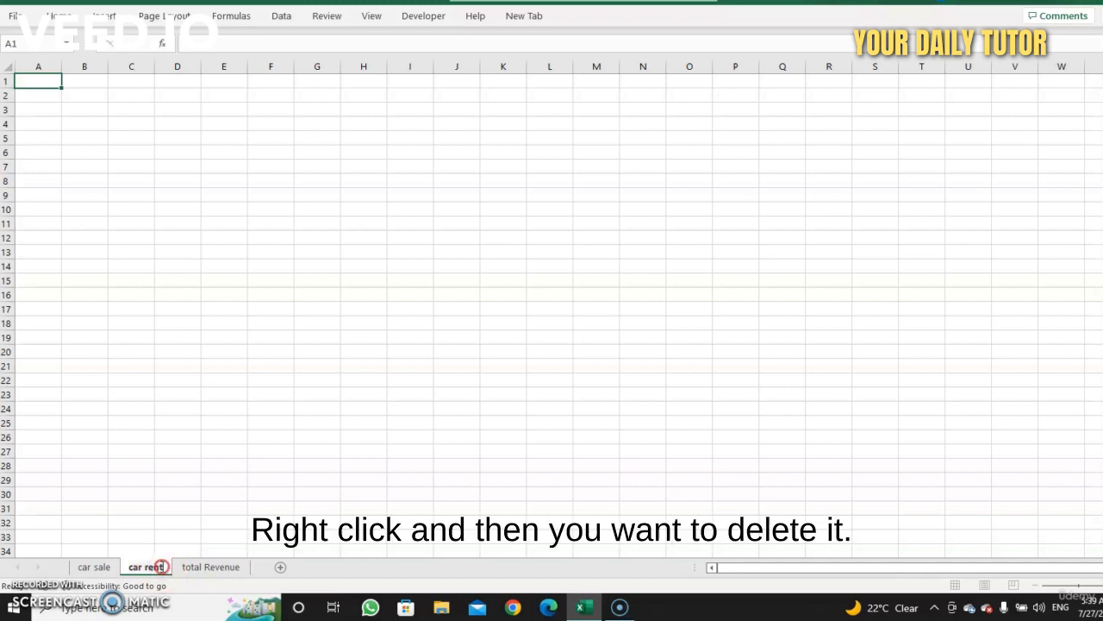
pyautogui.click(296, 510)
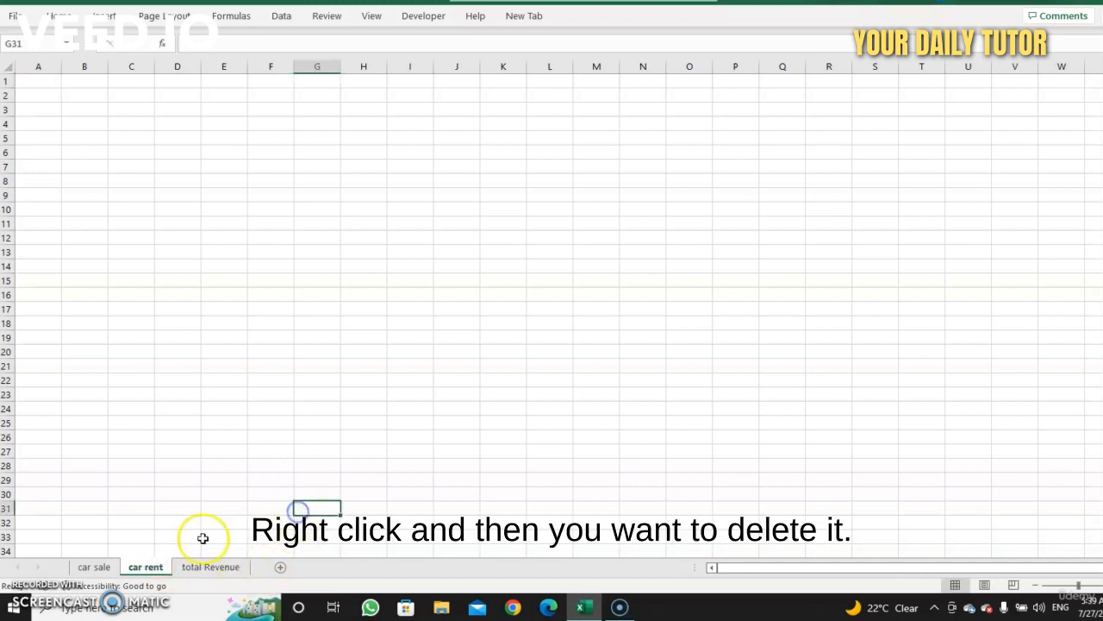
pyautogui.rightClick(151, 572)
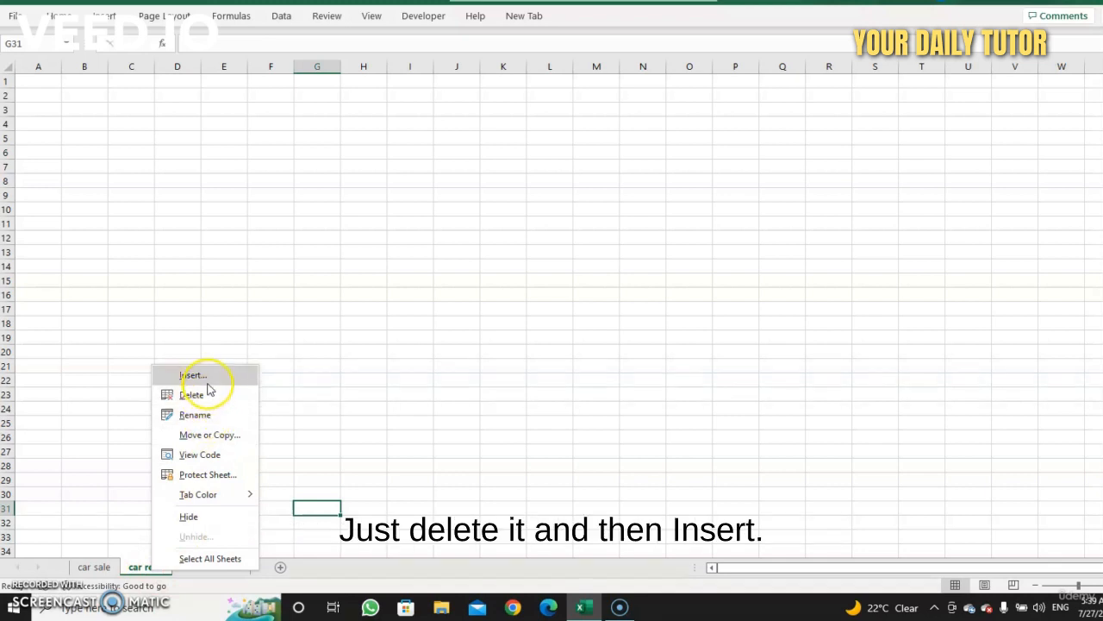
pyautogui.click(303, 566)
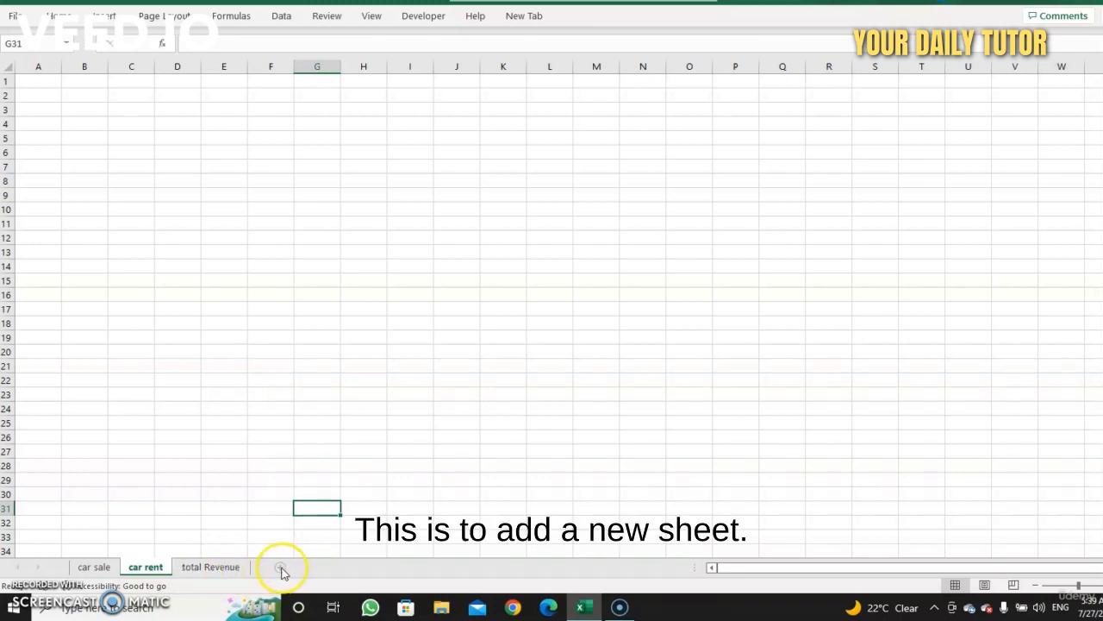
# Step: Insert the Small business sales lead tracker template sheets in front of the car rent sheet
pyautogui.rightClick(148, 568)
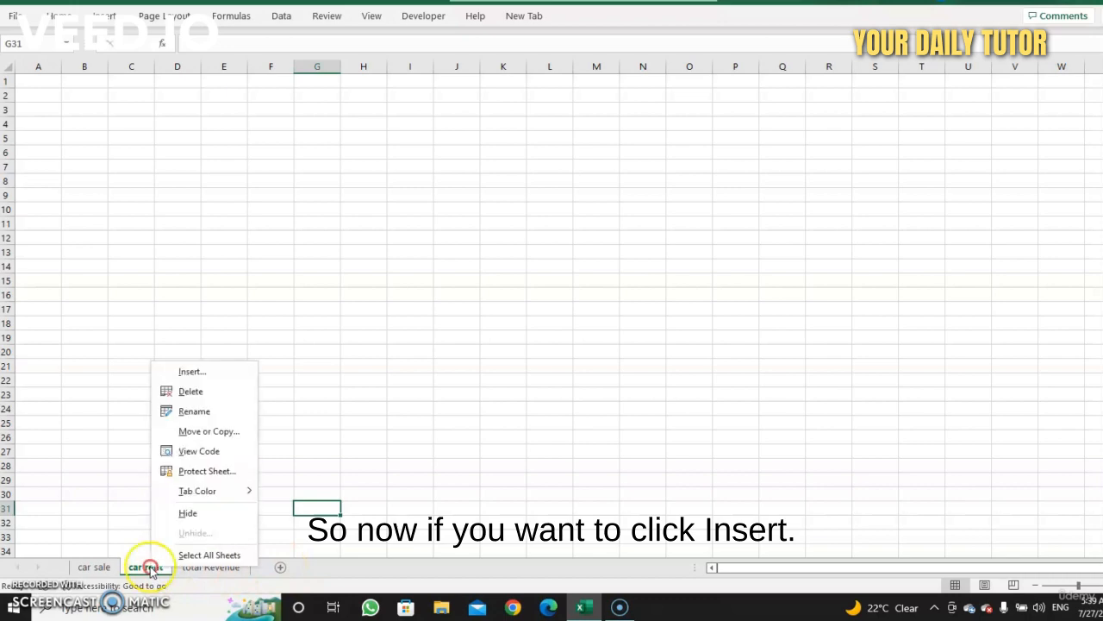
pyautogui.click(203, 372)
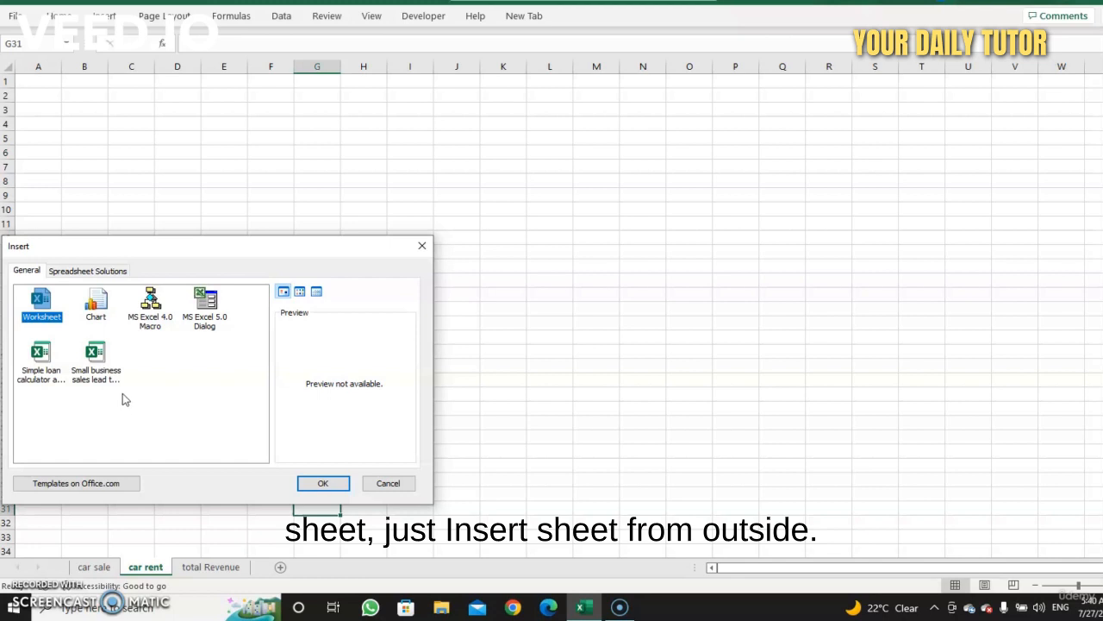
pyautogui.click(39, 357)
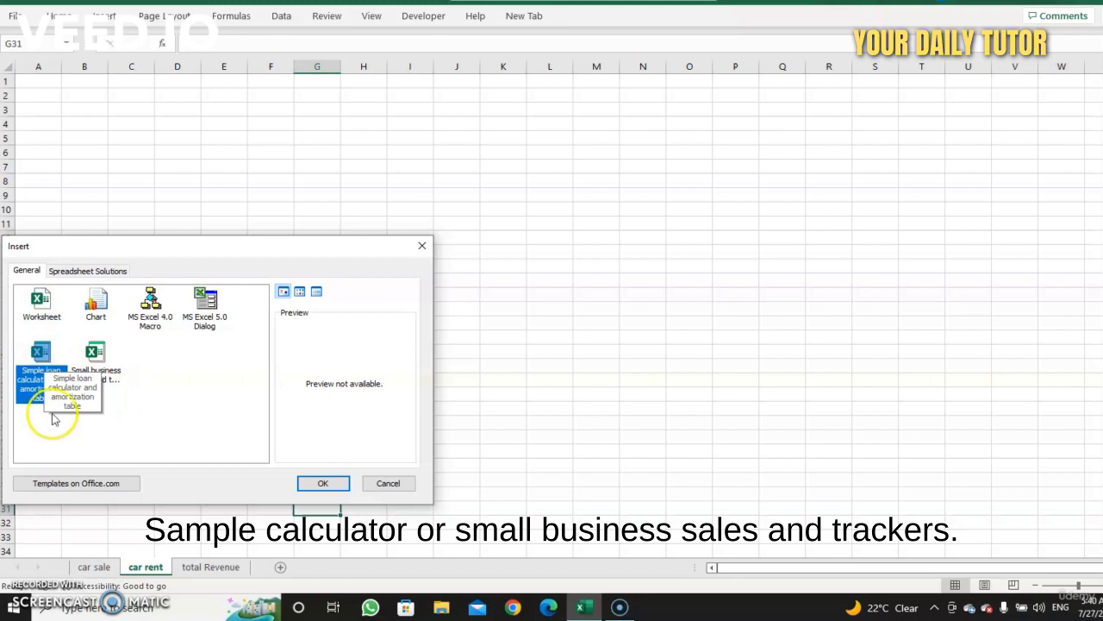
pyautogui.click(102, 358)
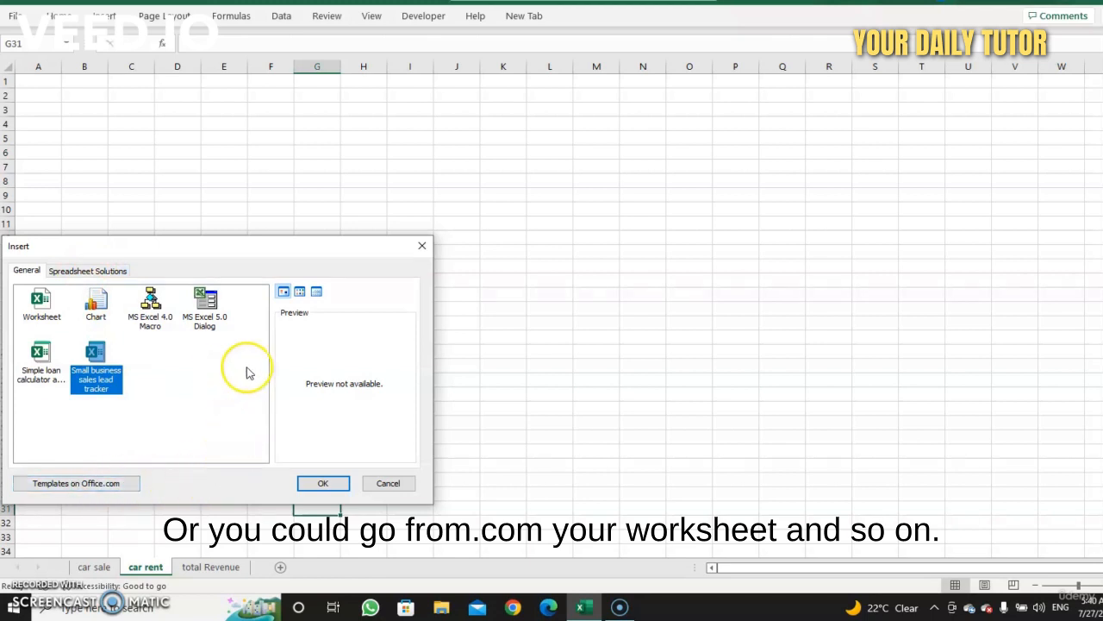
pyautogui.click(35, 301)
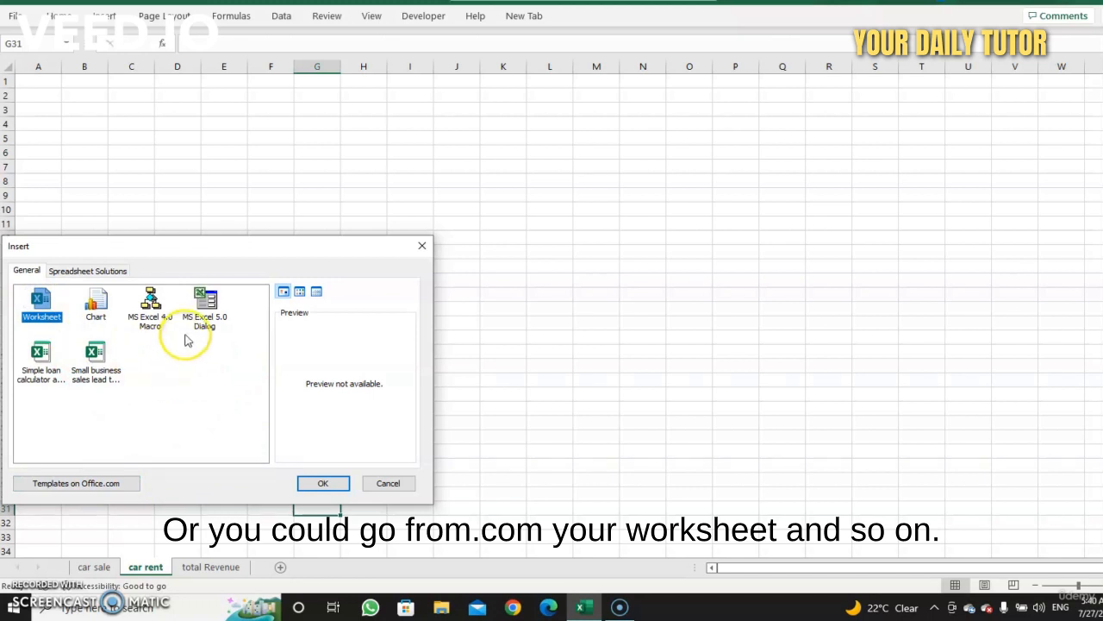
pyautogui.click(97, 352)
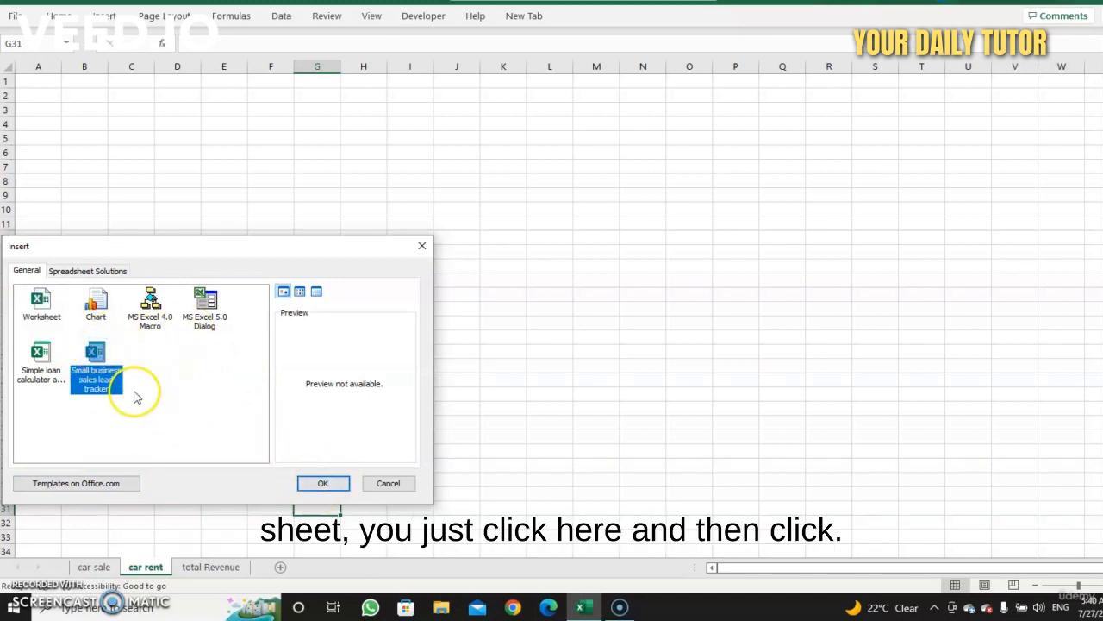
pyautogui.click(328, 485)
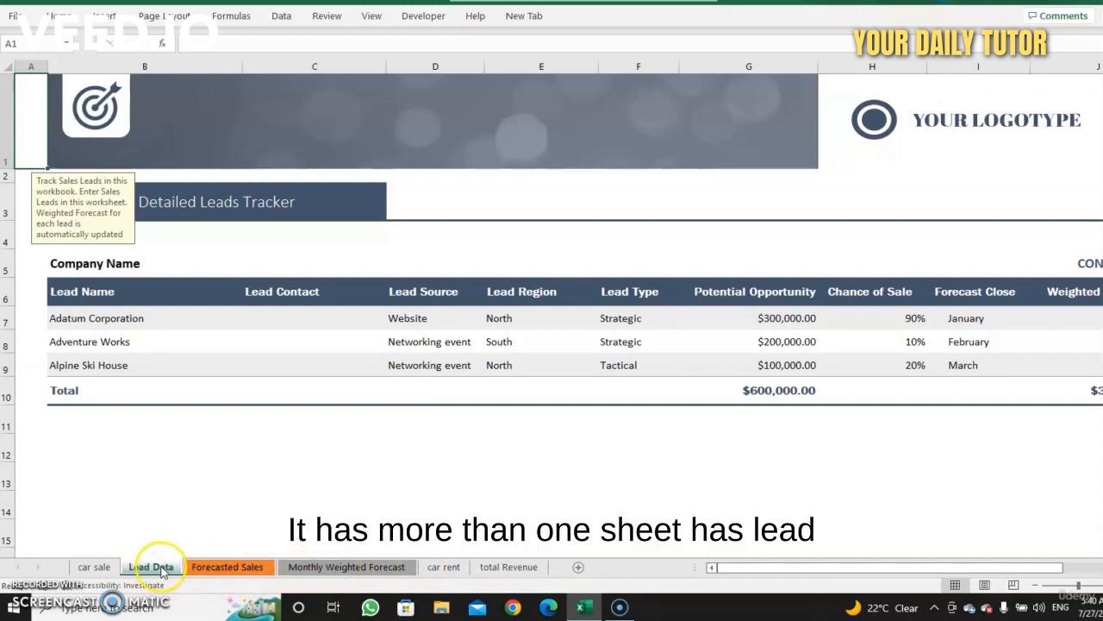
# Step: Look through the Lead Data, Forecasted Sales and Monthly Weighted Forecast sheets of the inserted template
pyautogui.click(312, 567)
pyautogui.click(228, 569)
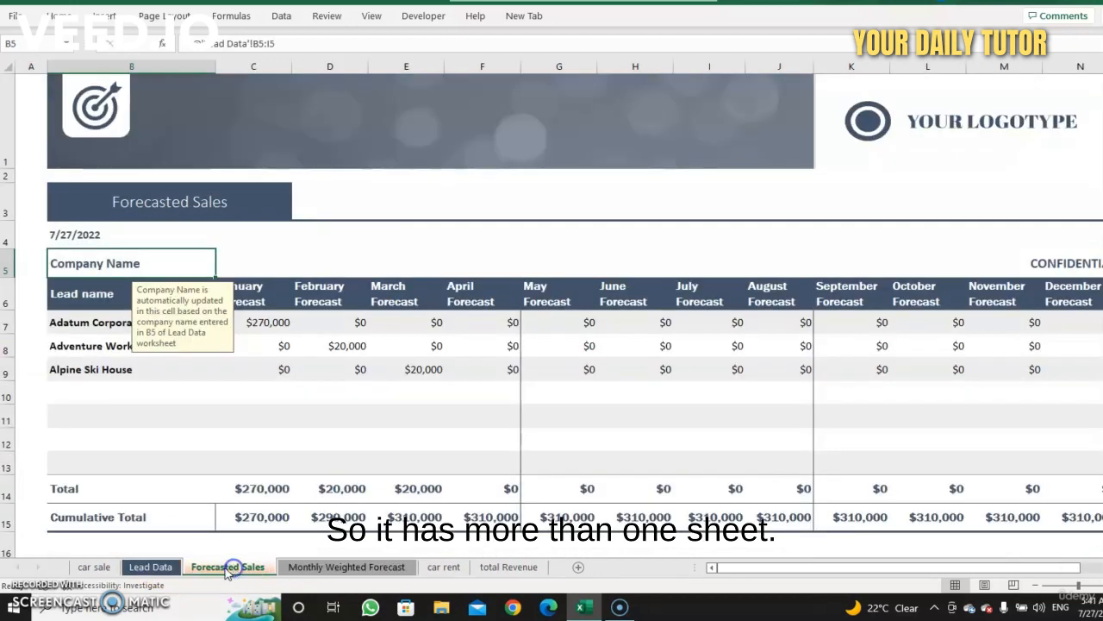
pyautogui.click(148, 567)
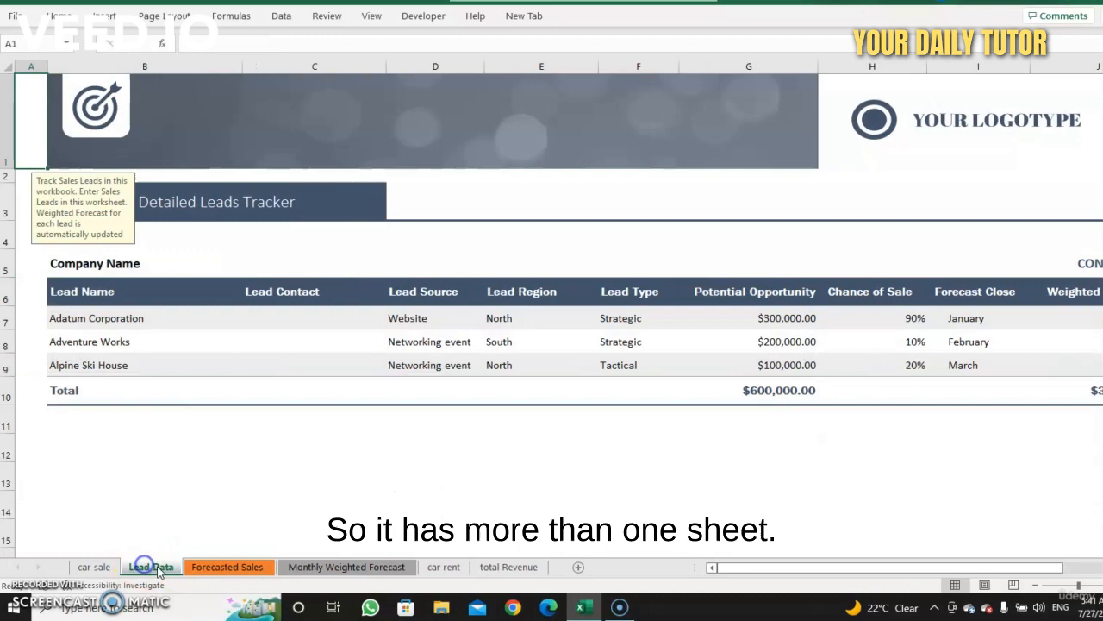
pyautogui.click(220, 567)
pyautogui.click(327, 567)
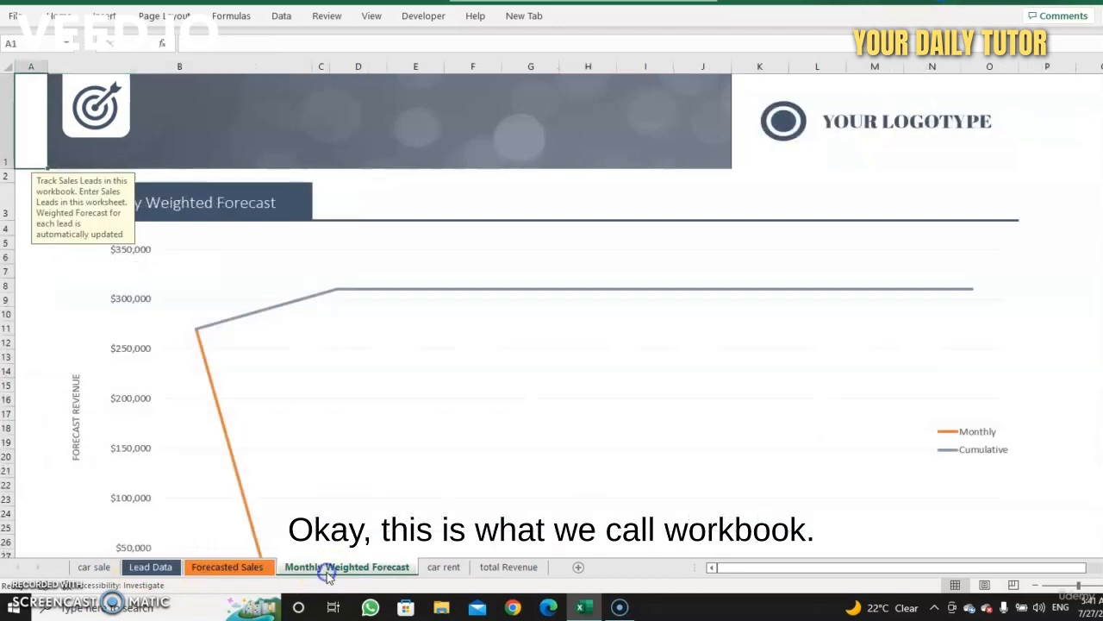
pyautogui.click(246, 569)
pyautogui.click(151, 567)
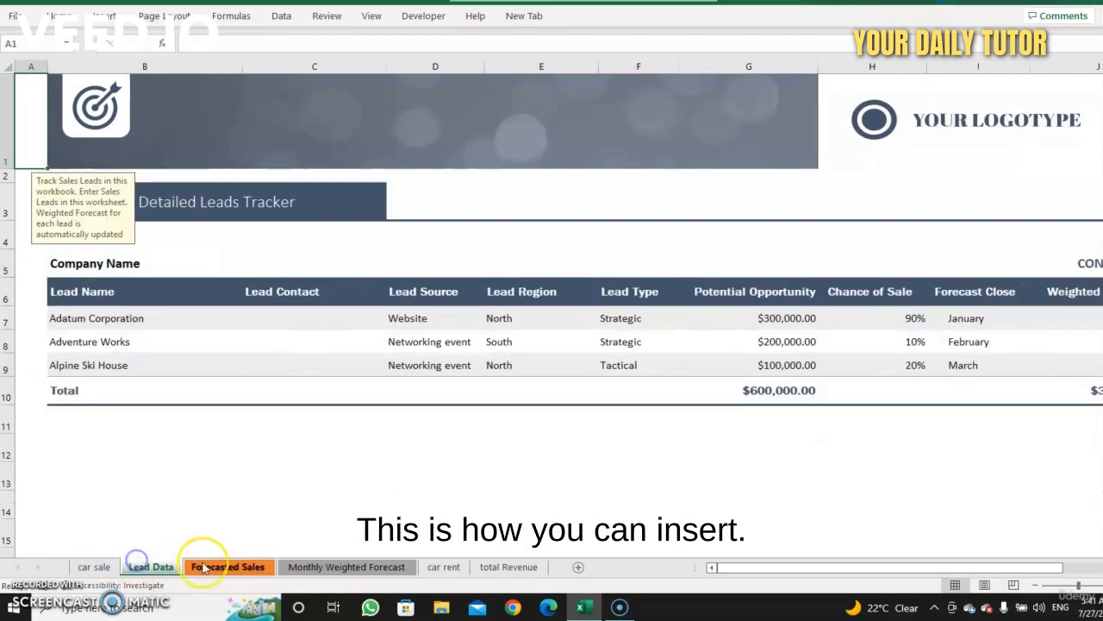
# Step: Delete the Lead Data sheet from the workbook
pyautogui.rightClick(156, 567)
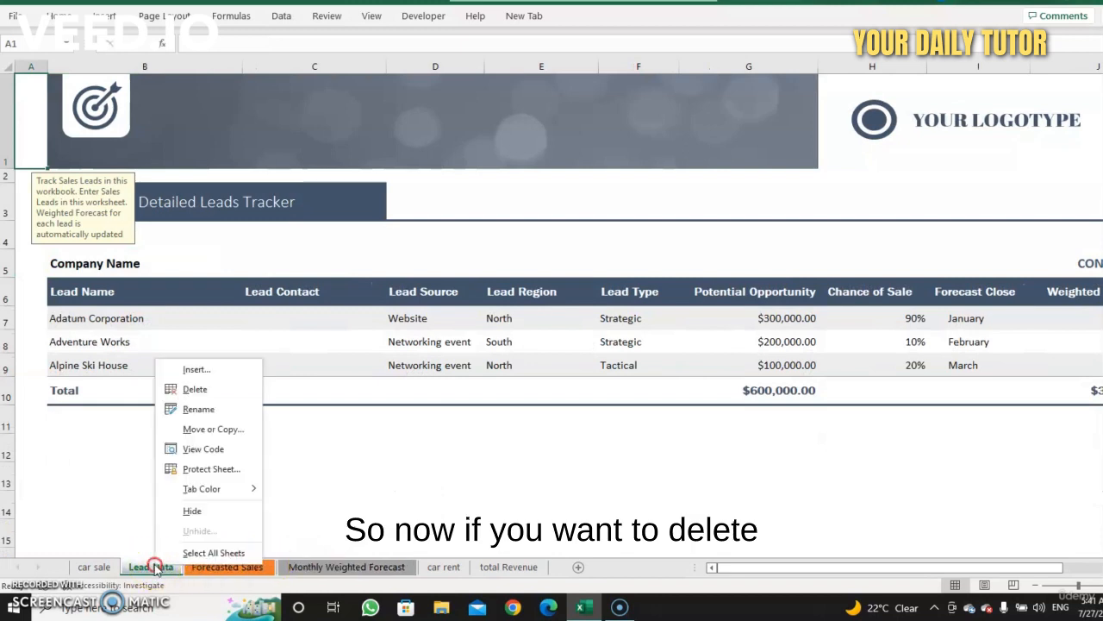
pyautogui.click(205, 394)
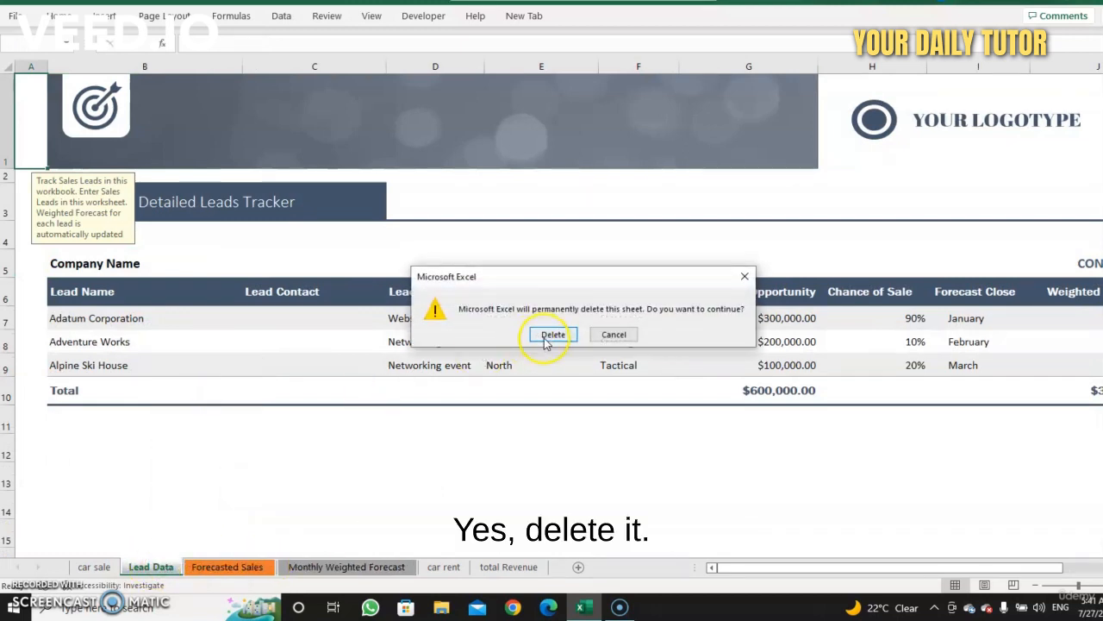
pyautogui.click(546, 338)
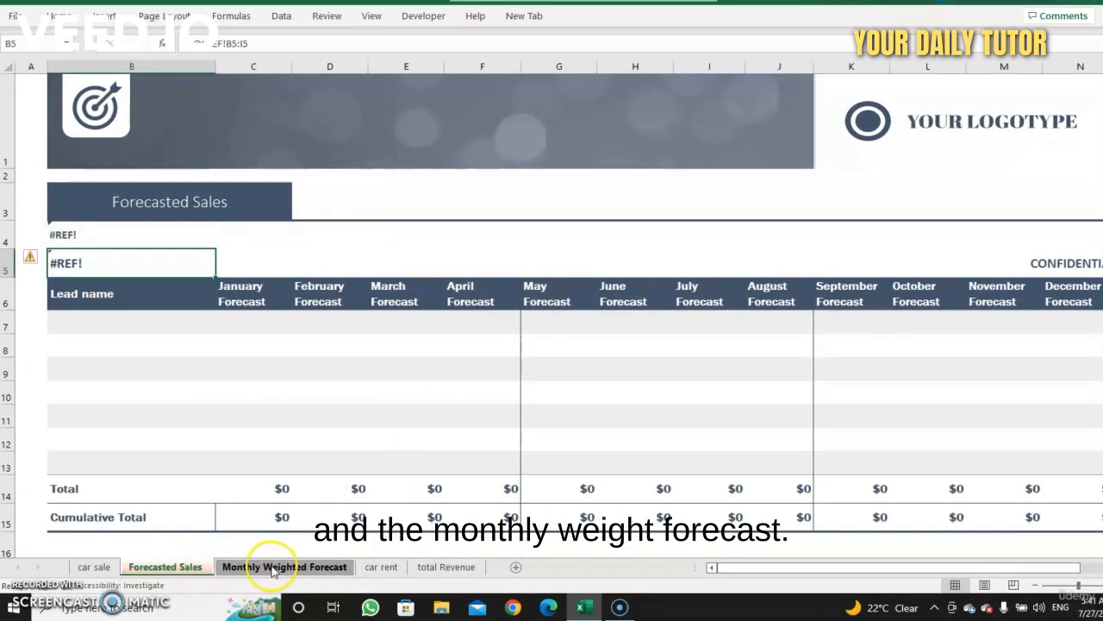
# Step: Delete the Forecasted Sales sheet and dismiss the formula reference warning
pyautogui.rightClick(193, 567)
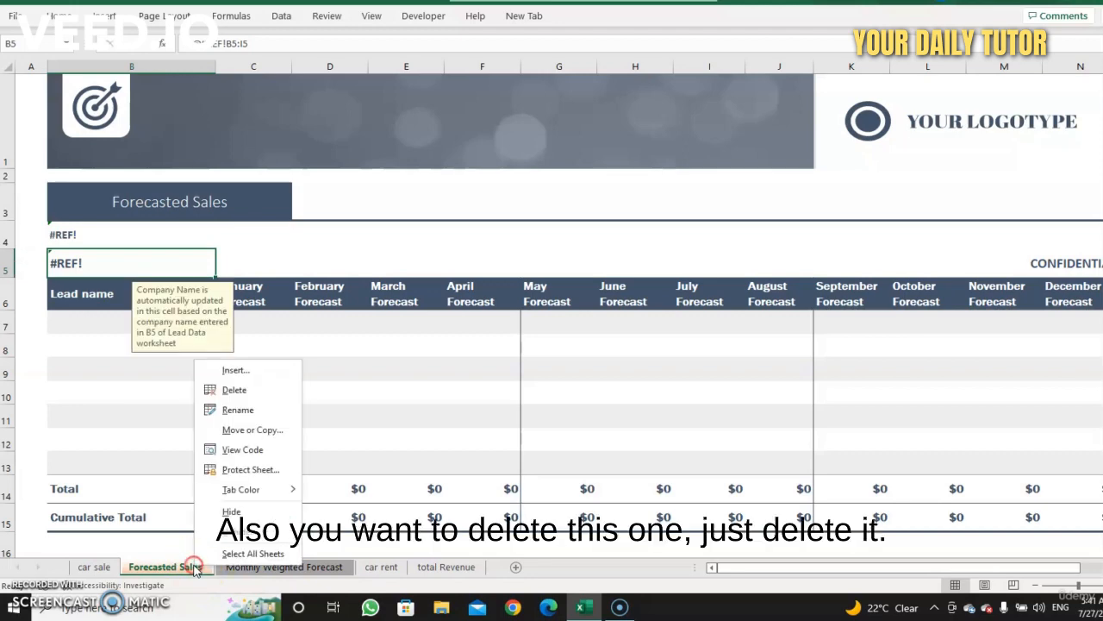
pyautogui.click(236, 389)
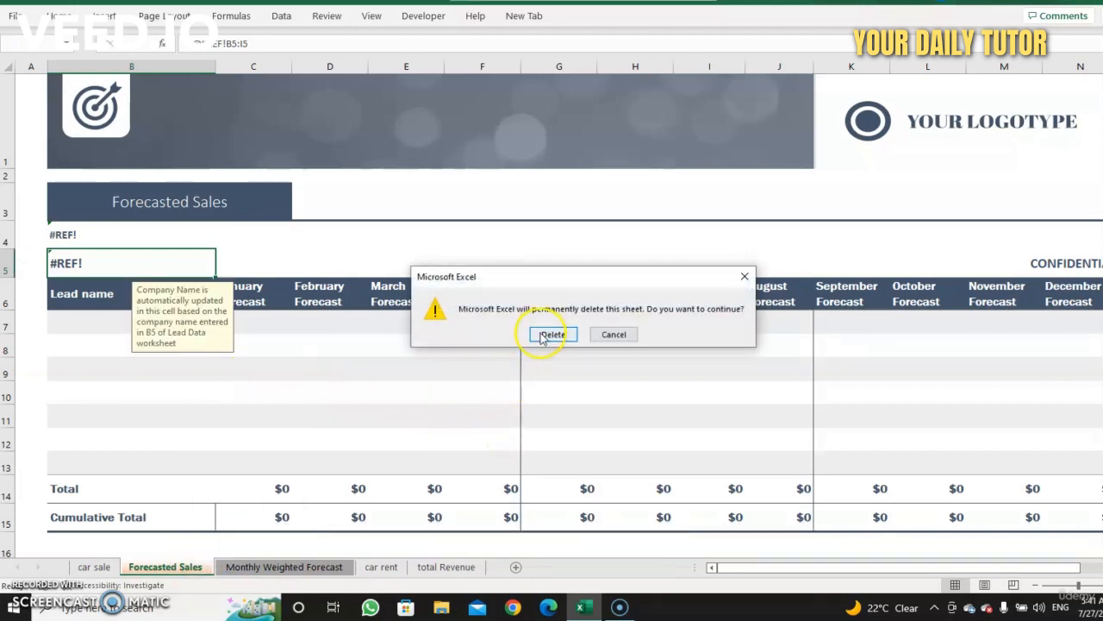
pyautogui.click(543, 330)
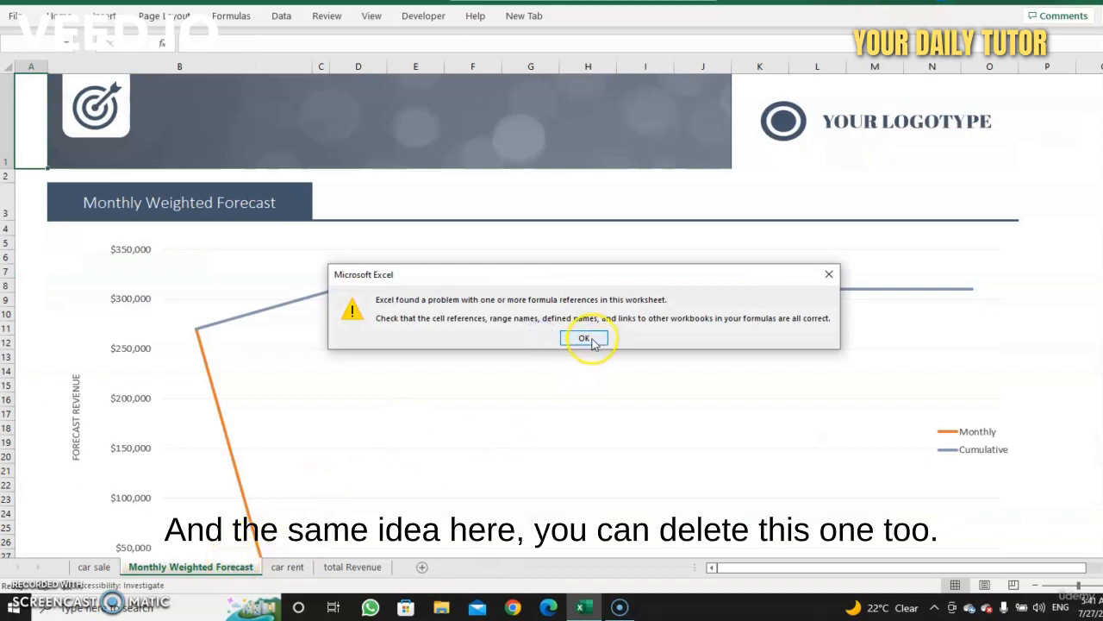
pyautogui.click(589, 338)
# Step: Delete the Monthly Weighted Forecast sheet from the workbook
pyautogui.rightClick(220, 574)
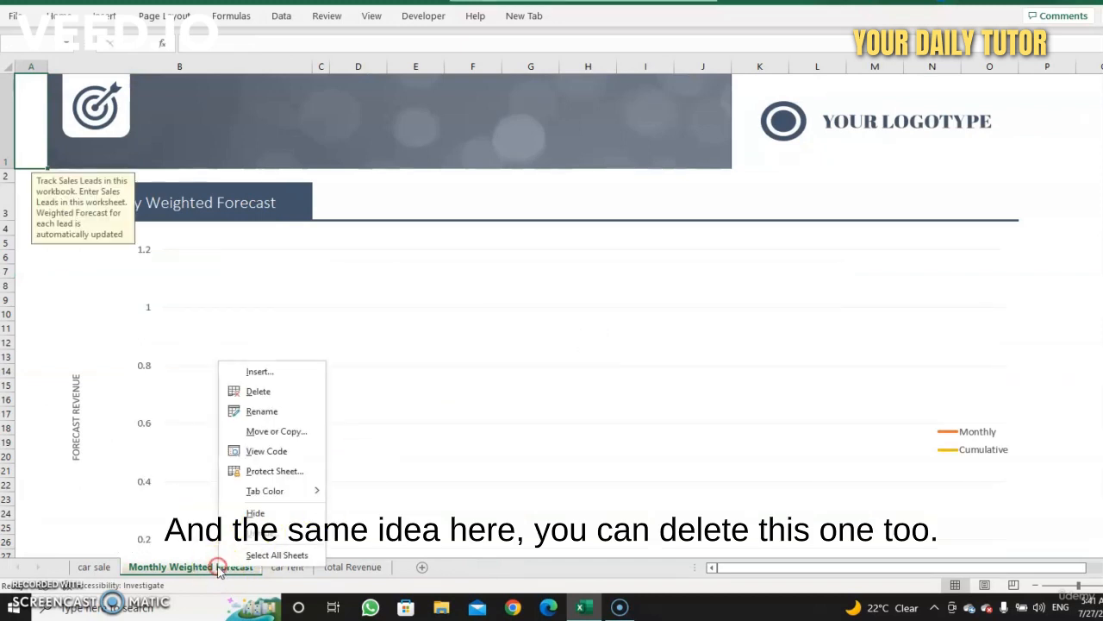
pyautogui.click(263, 402)
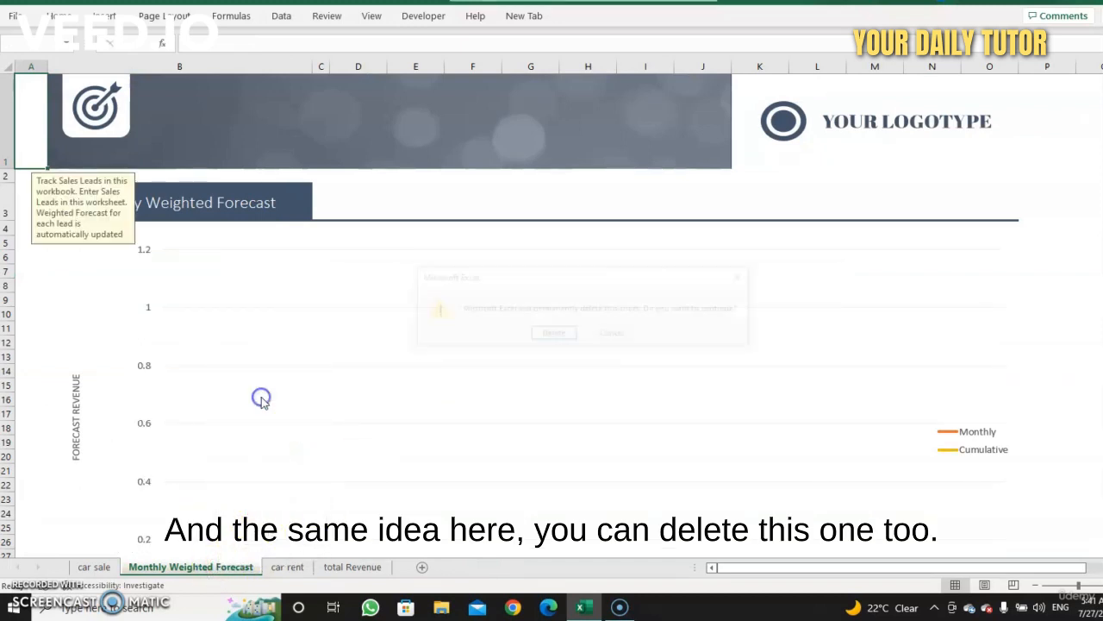
pyautogui.click(554, 337)
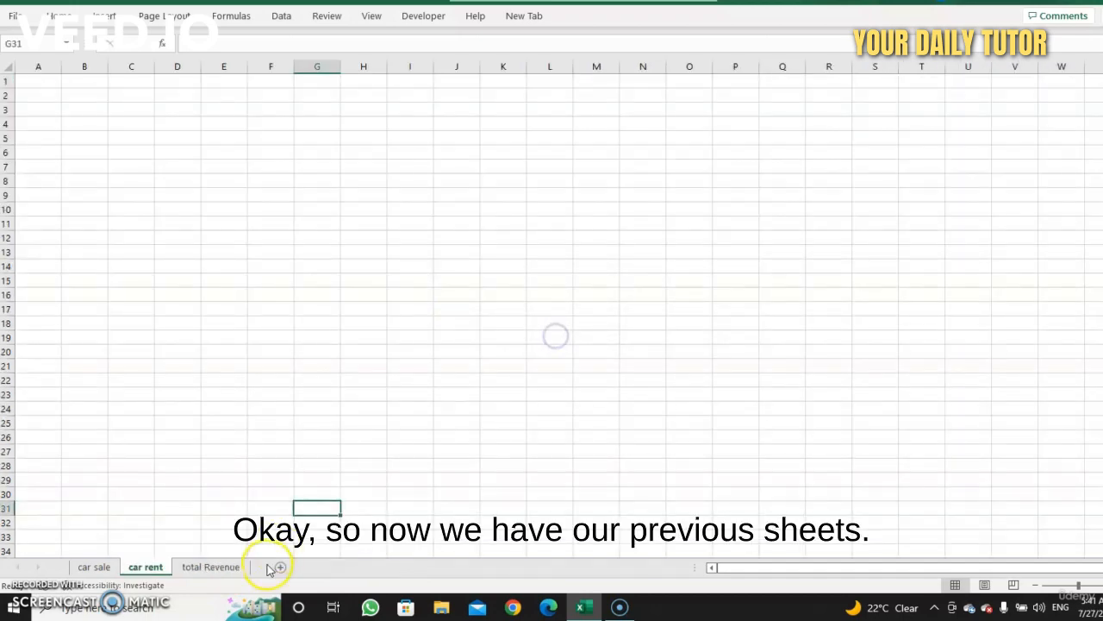
# Step: Look through the car sale, car rent and total Revenue sheets and examine the available sheet commands, including Move or Copy
pyautogui.click(95, 567)
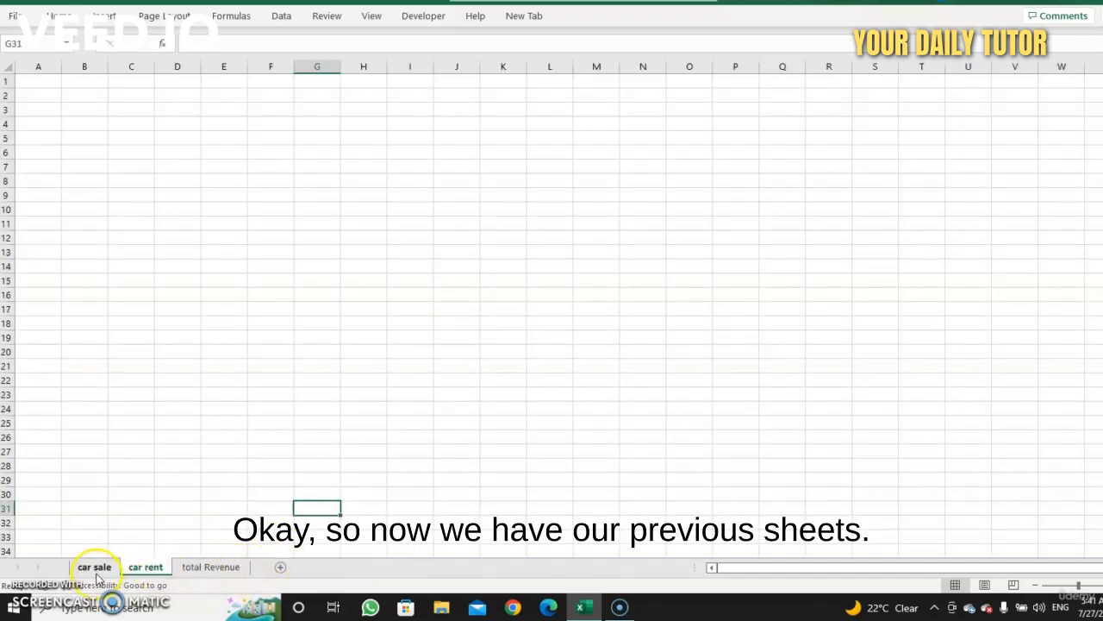
pyautogui.click(135, 572)
pyautogui.click(200, 568)
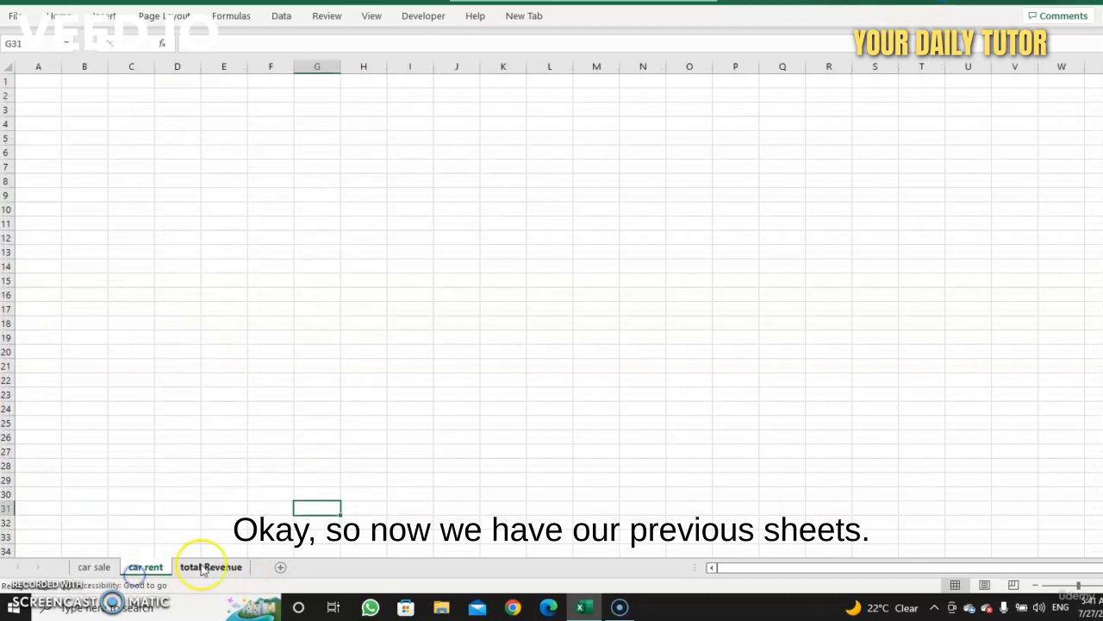
pyautogui.click(101, 568)
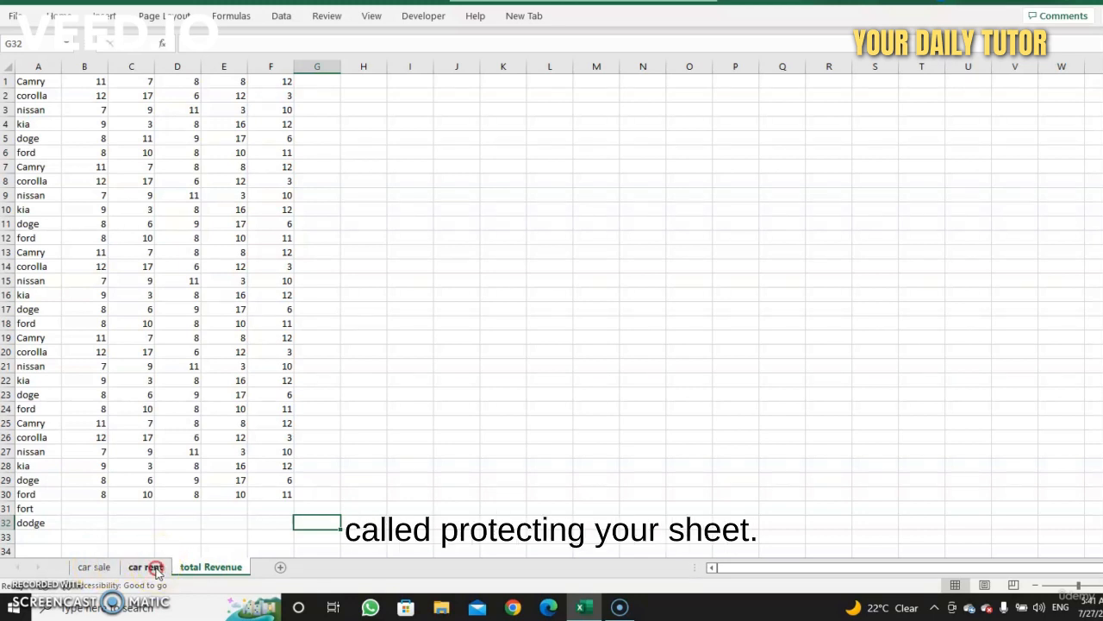
pyautogui.rightClick(159, 565)
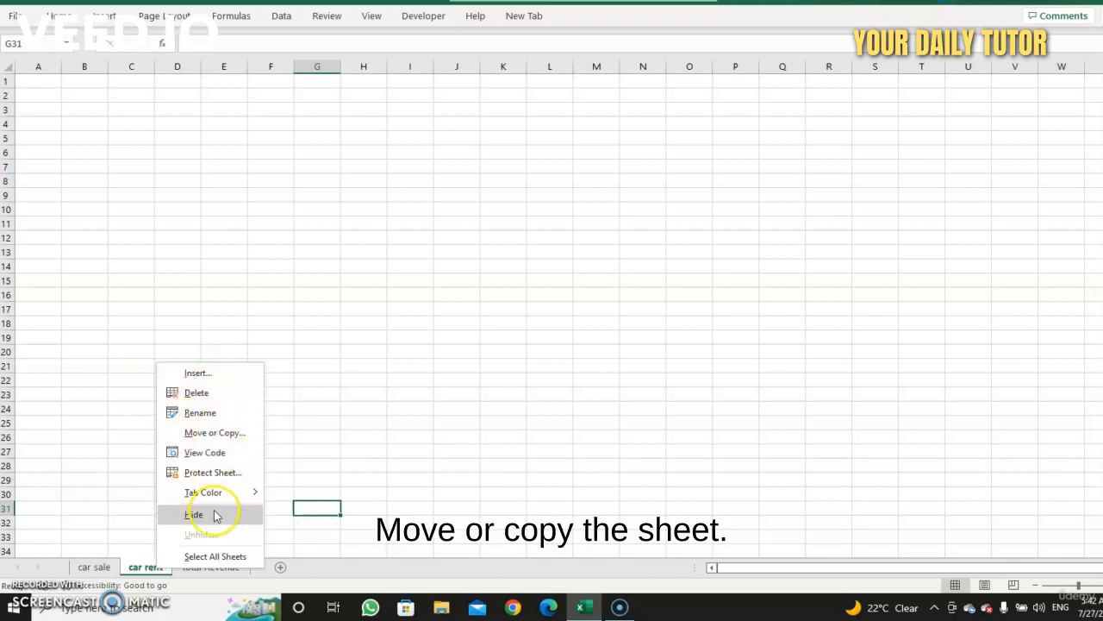
pyautogui.rightClick(104, 569)
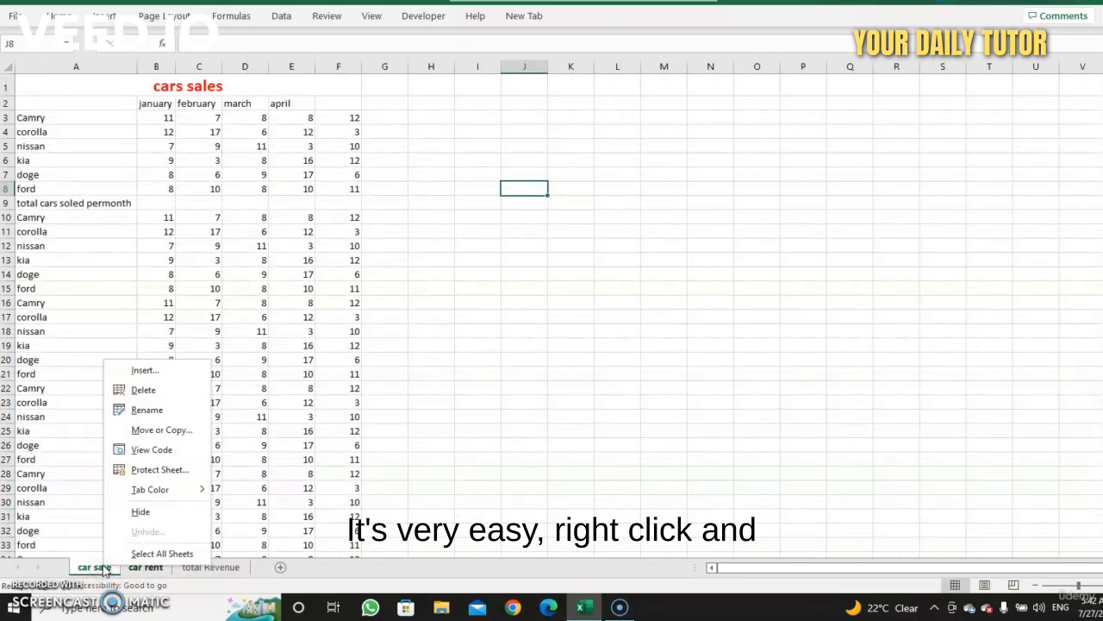
pyautogui.click(158, 431)
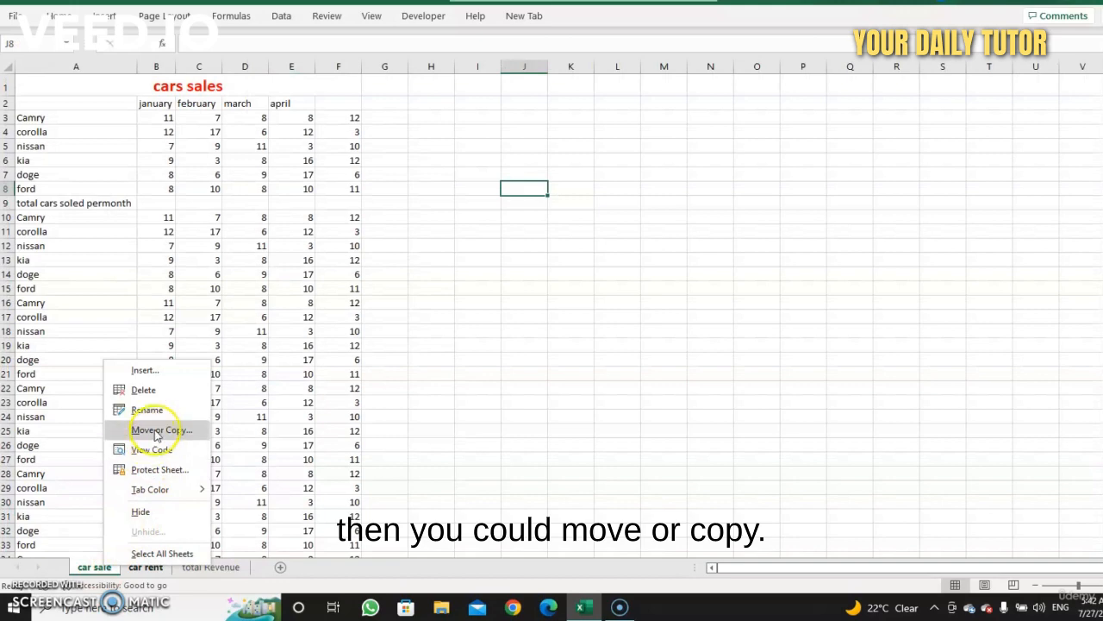
pyautogui.click(145, 569)
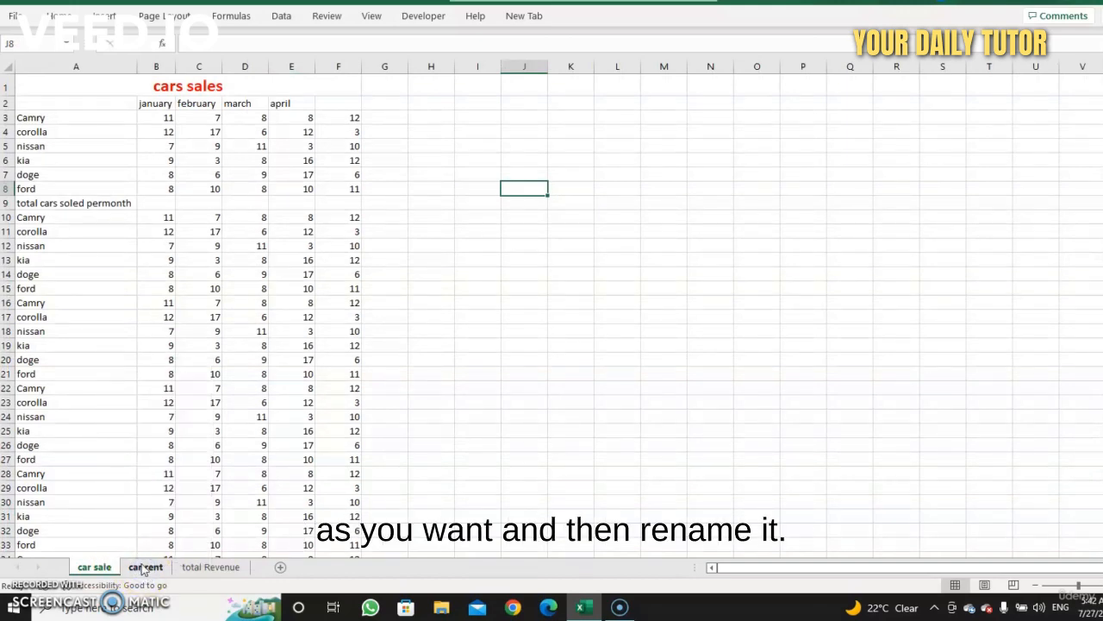
pyautogui.click(144, 567)
pyautogui.click(211, 568)
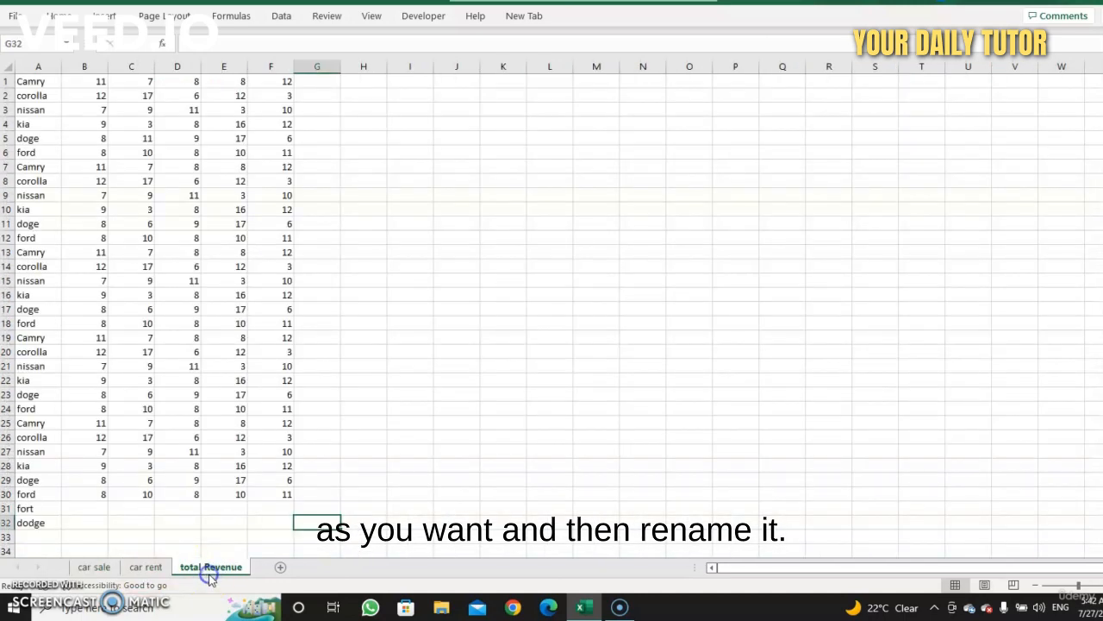
pyautogui.click(157, 567)
pyautogui.click(96, 568)
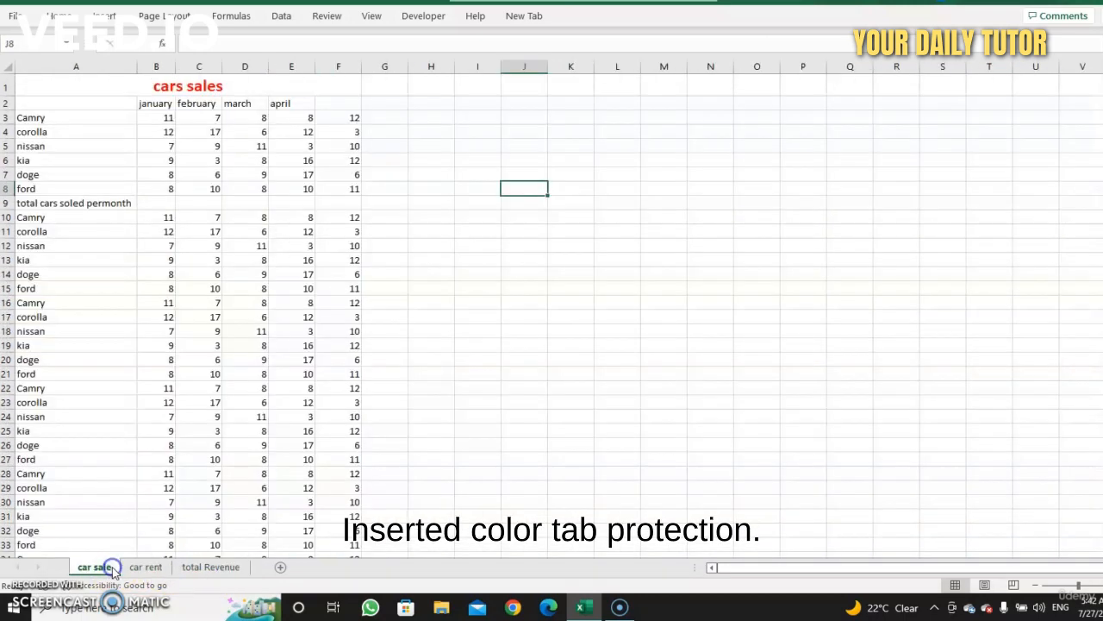
# Step: Move the total Revenue sheet to the front of the workbook, before car sale, and return it to the end after car rent
pyautogui.click(212, 568)
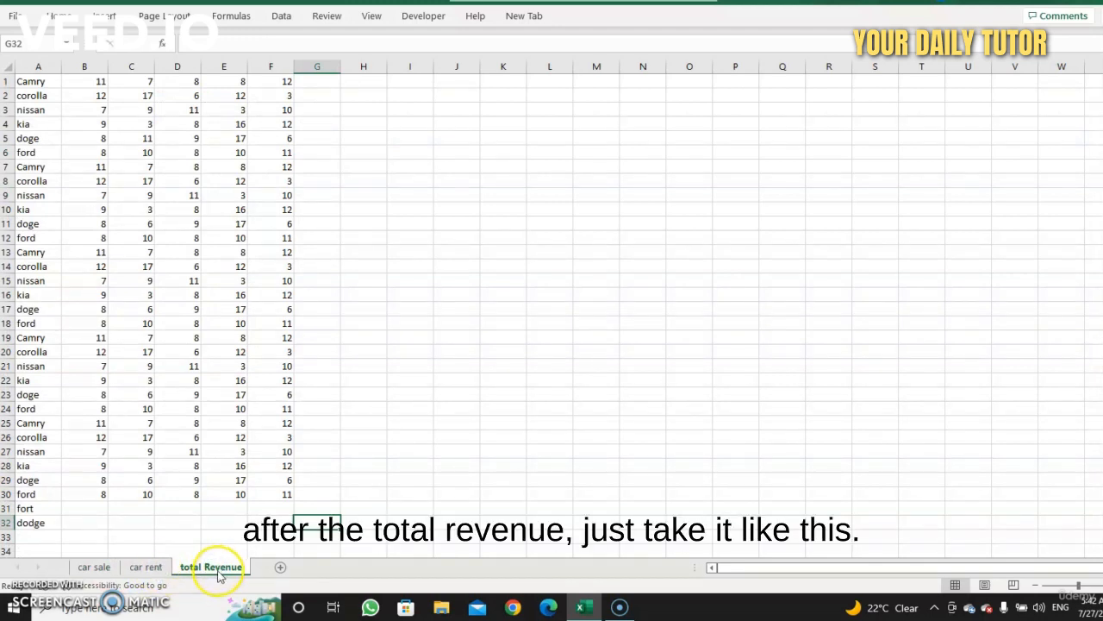
pyautogui.moveTo(218, 576); pyautogui.dragTo(138, 574)
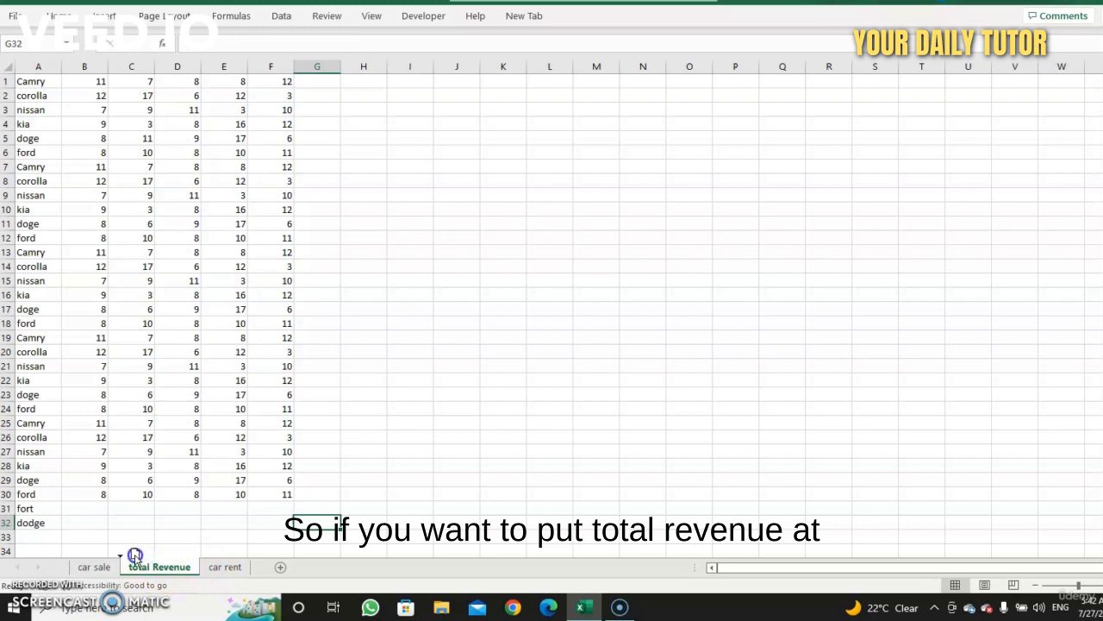
pyautogui.moveTo(135, 558); pyautogui.dragTo(86, 571)
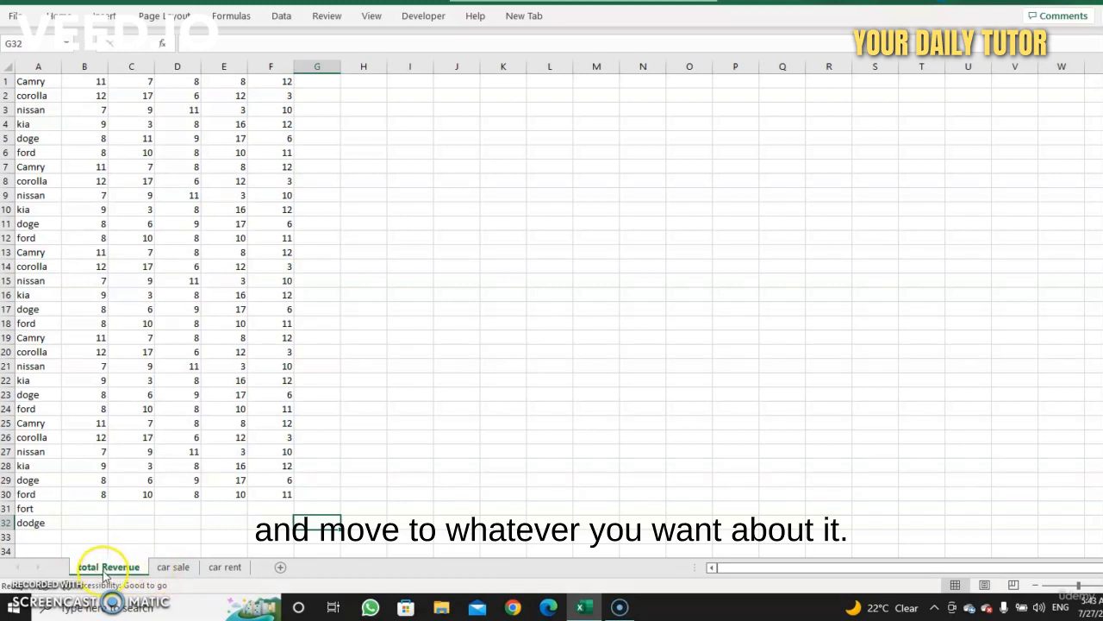
pyautogui.moveTo(117, 569); pyautogui.dragTo(267, 574)
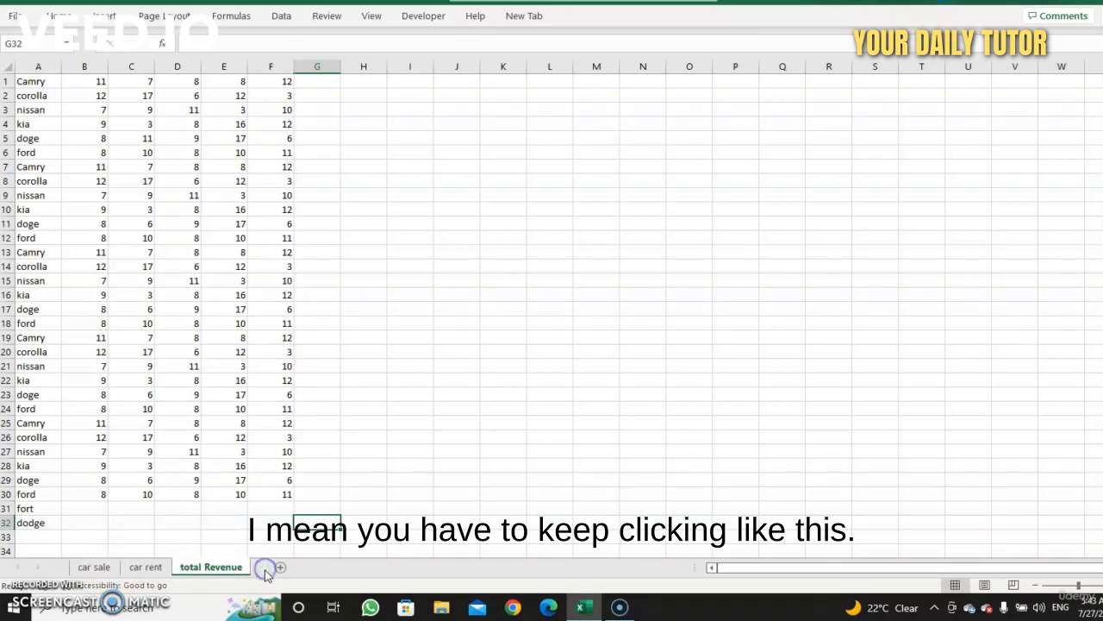